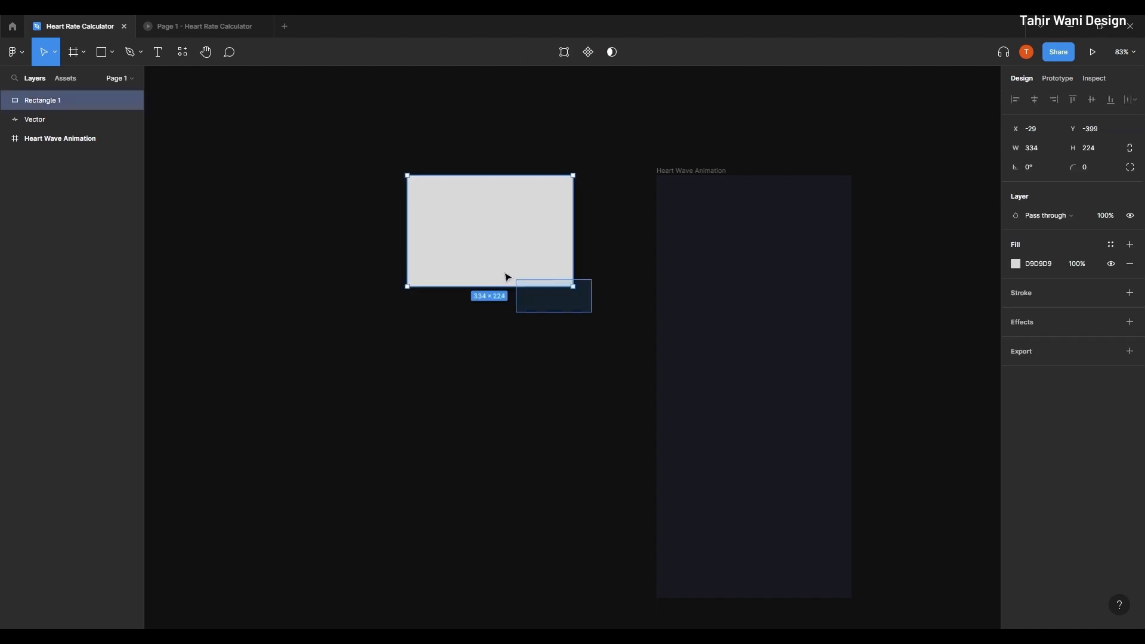
Step: Mask the grey rectangle with the heart wave vector beneath it
{"action": "right_click", "coordinate": [519, 206]}
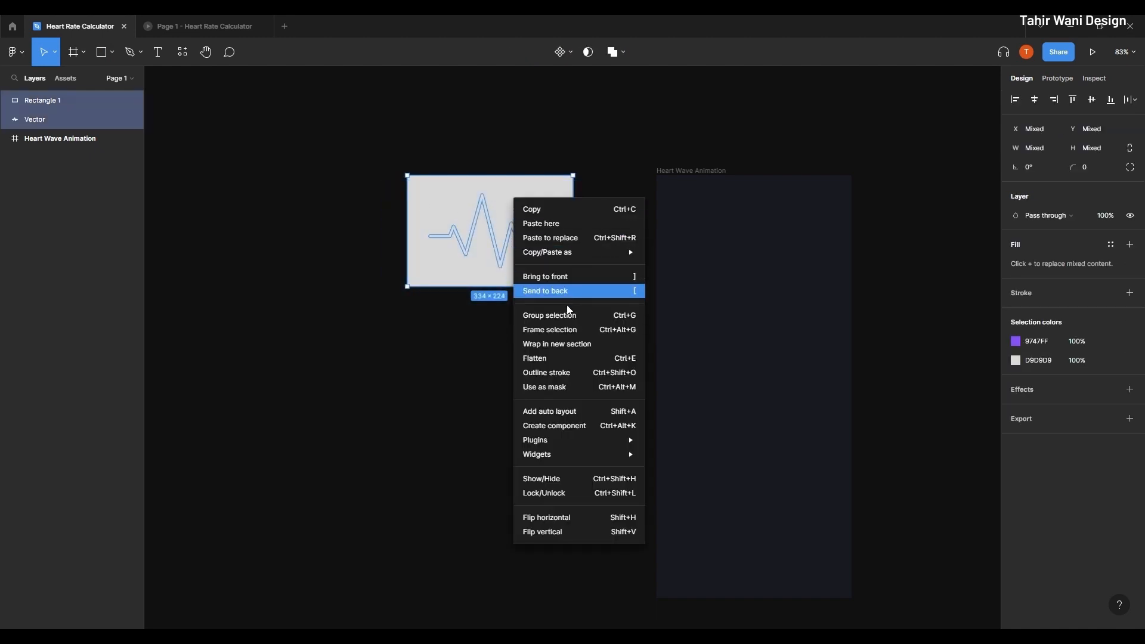
{"action": "left_click", "coordinate": [562, 388]}
{"action": "left_click", "coordinate": [514, 327]}
{"action": "scroll", "coordinate": [524, 304], "scroll_direction": "up", "scroll_amount": 2}
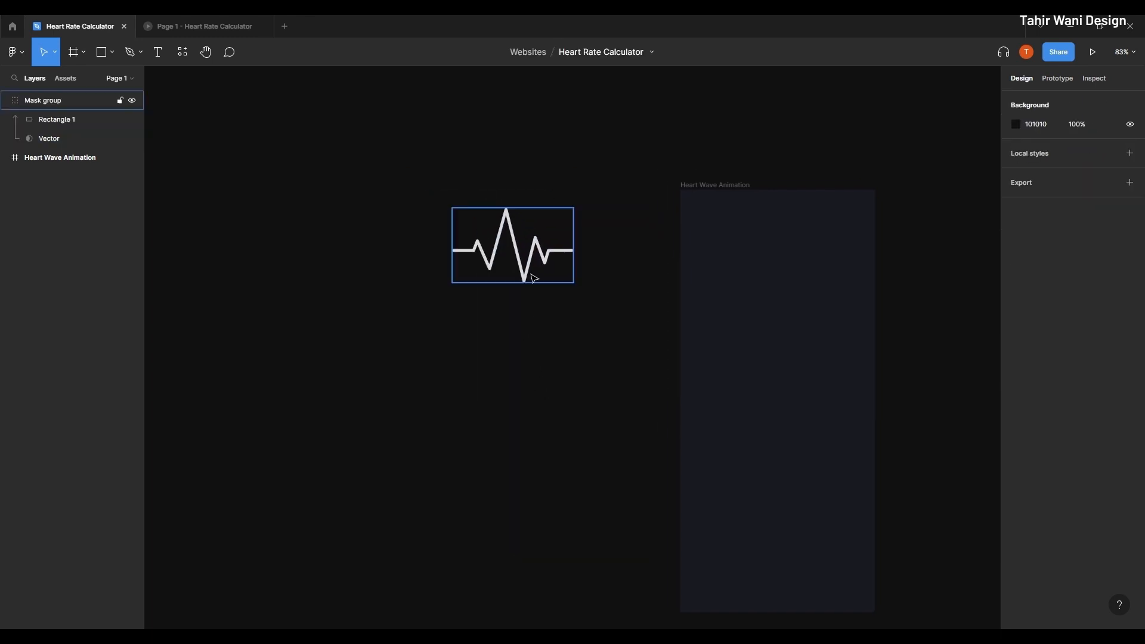
{"action": "left_click", "coordinate": [533, 275]}
{"action": "left_click", "coordinate": [496, 333]}
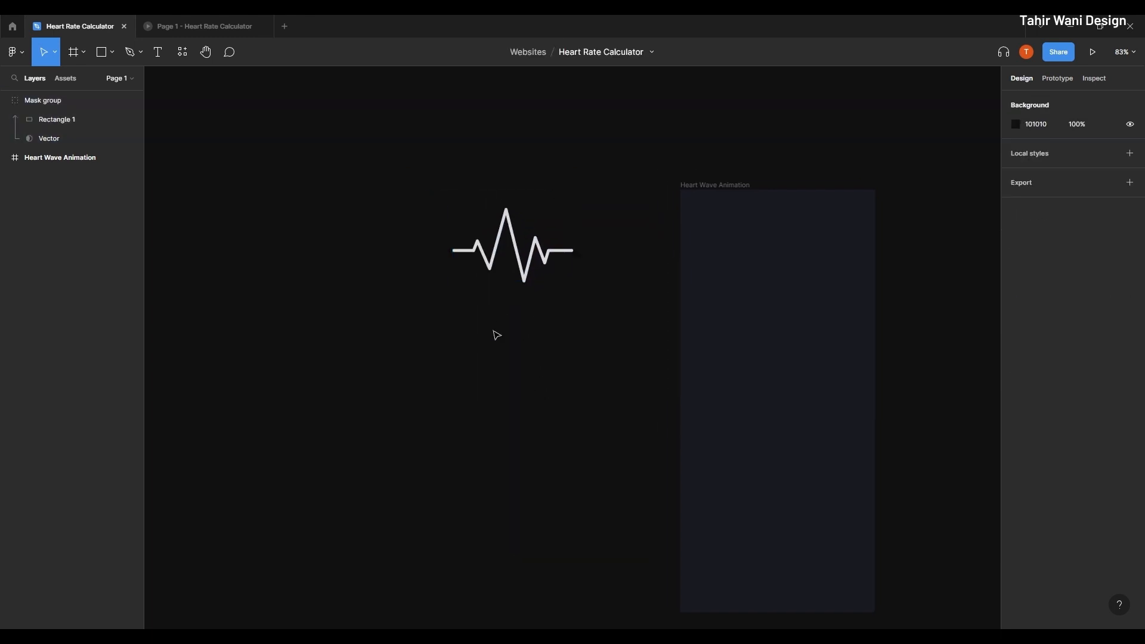
Step: Turn the mask group into a component and add two more variants to it
{"action": "left_click", "coordinate": [516, 263]}
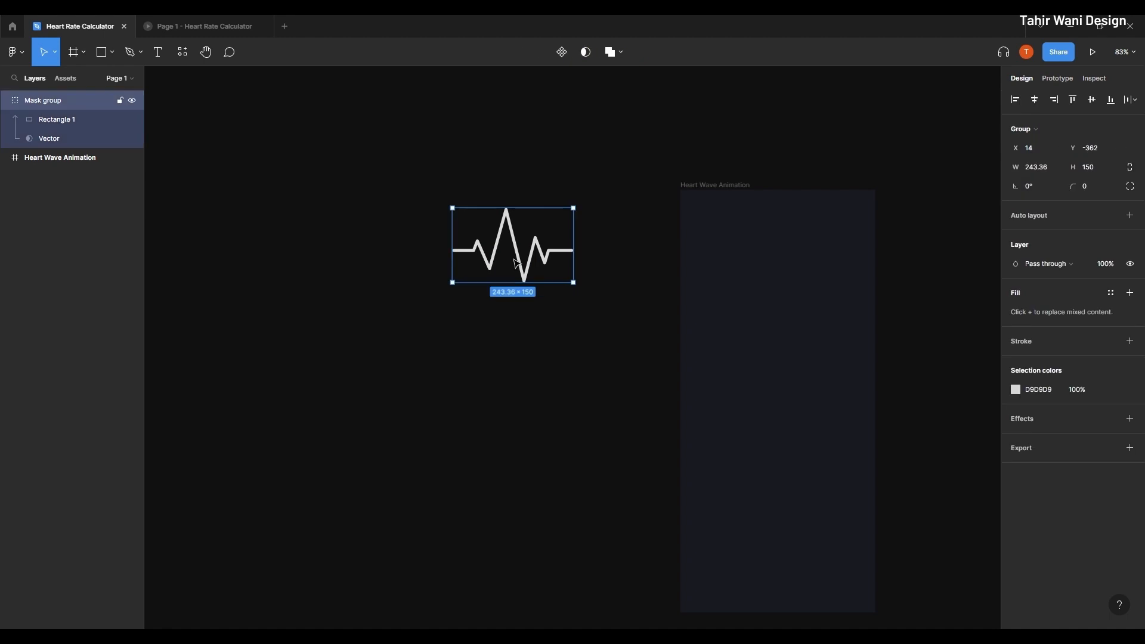
{"action": "left_click", "coordinate": [561, 53]}
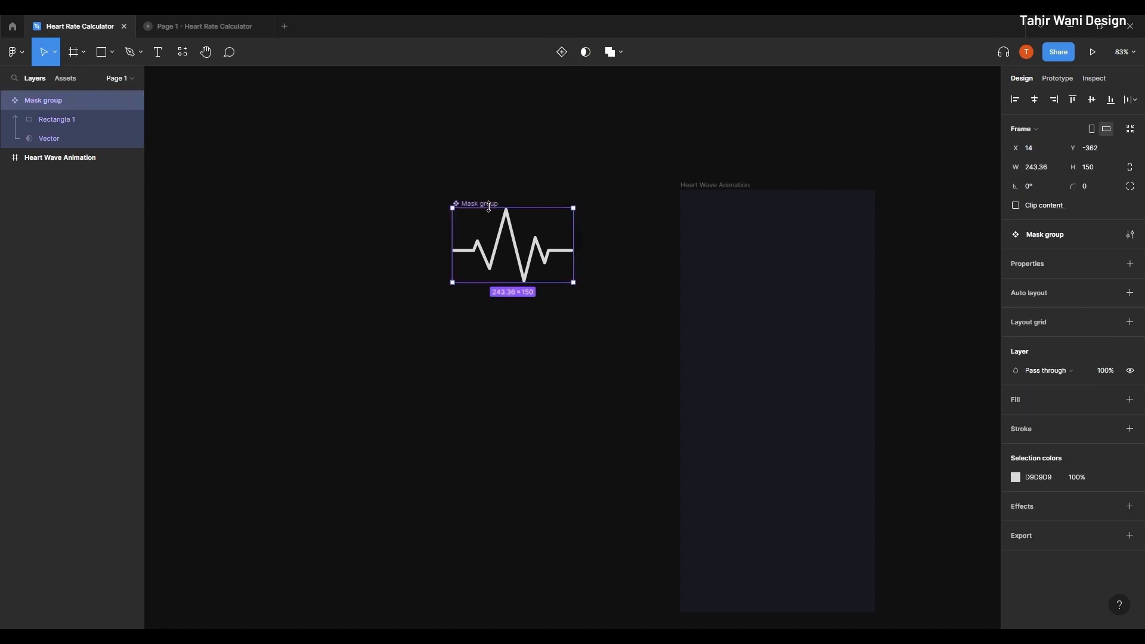
{"action": "left_click", "coordinate": [563, 53]}
{"action": "left_click", "coordinate": [512, 388]}
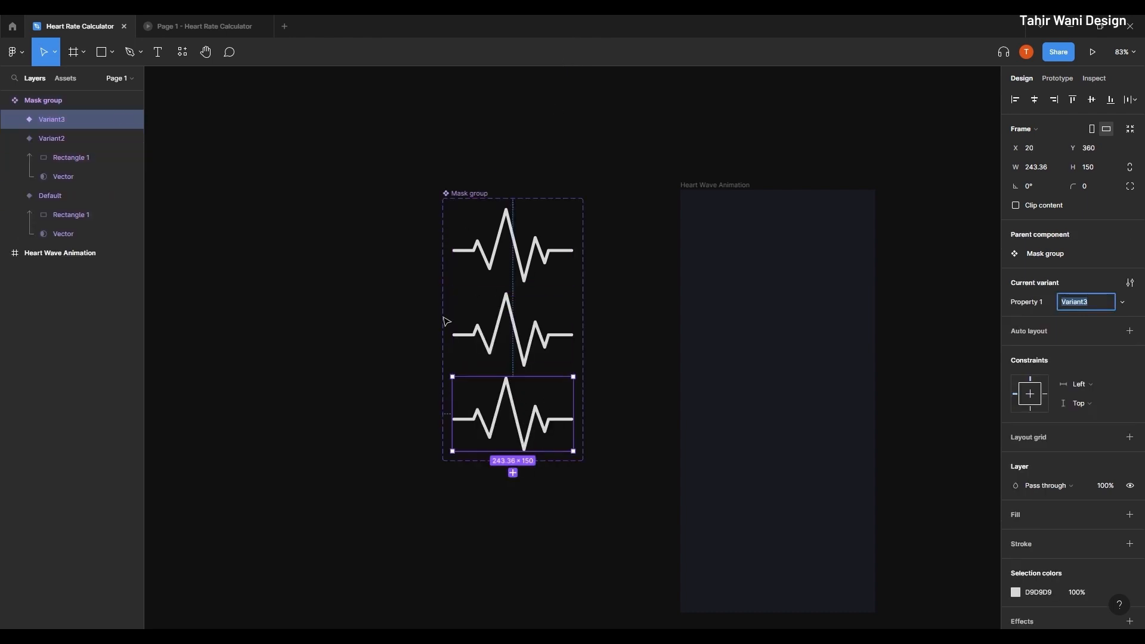
{"action": "left_click", "coordinate": [622, 305]}
Step: Narrow Rectangle 1 of the Default variant to a width of 39, pulling its right edge past the wave's left end
{"action": "scroll", "coordinate": [531, 273], "scroll_direction": "up", "scroll_amount": 1}
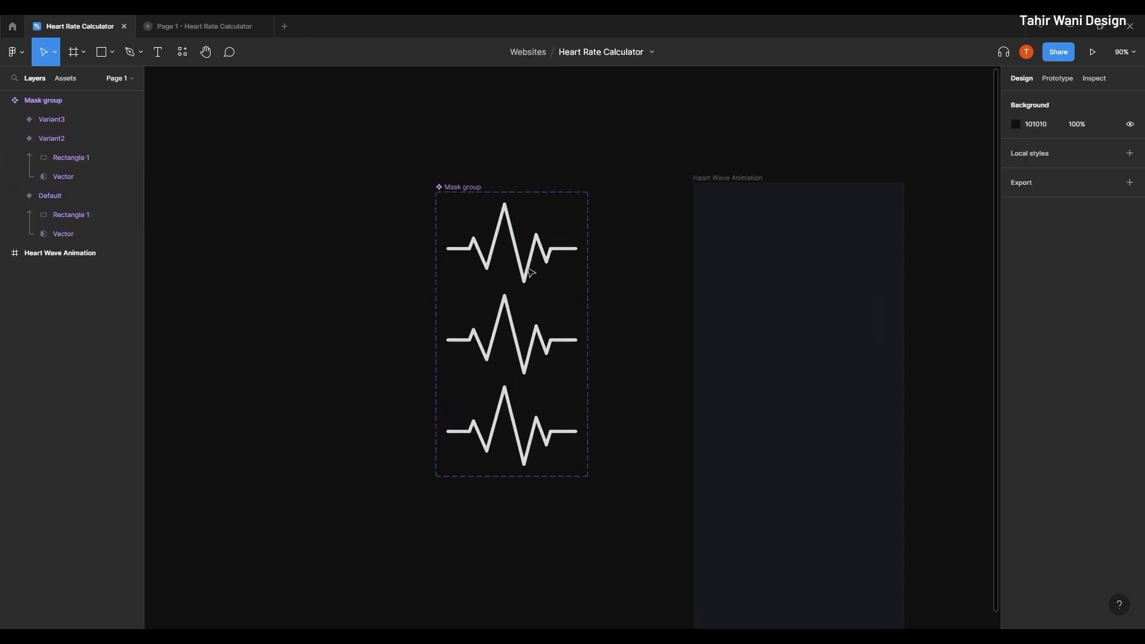
{"action": "left_click", "coordinate": [570, 265]}
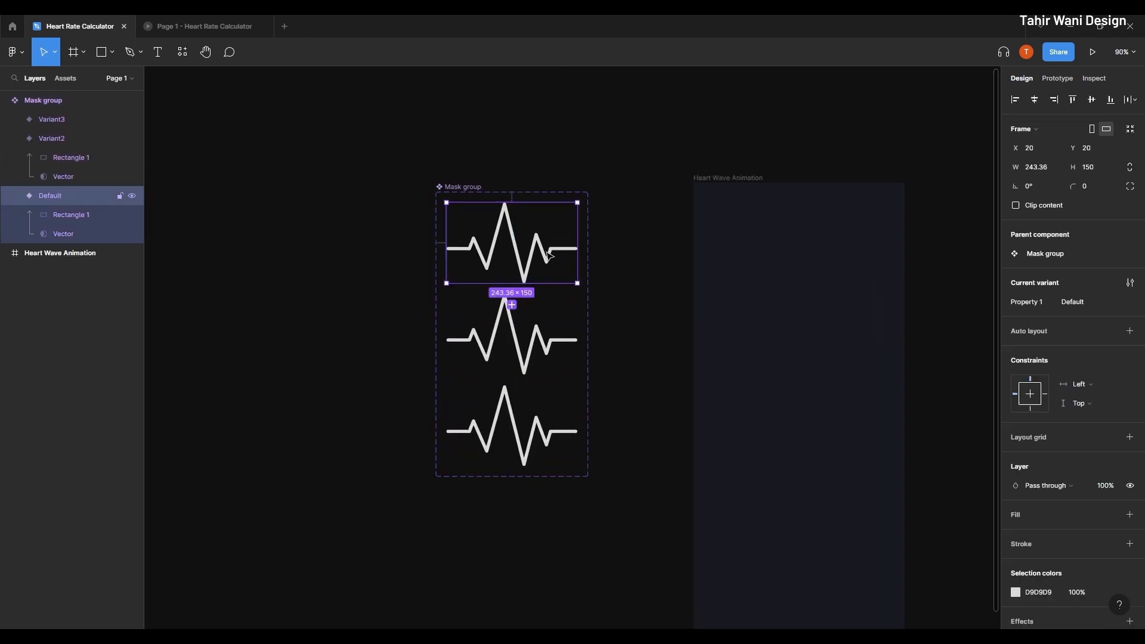
{"action": "left_click", "coordinate": [89, 217]}
{"action": "scroll", "coordinate": [488, 259], "scroll_direction": "up", "scroll_amount": 5}
{"action": "left_click_drag", "start_coordinate": [672, 218], "coordinate": [418, 269]}
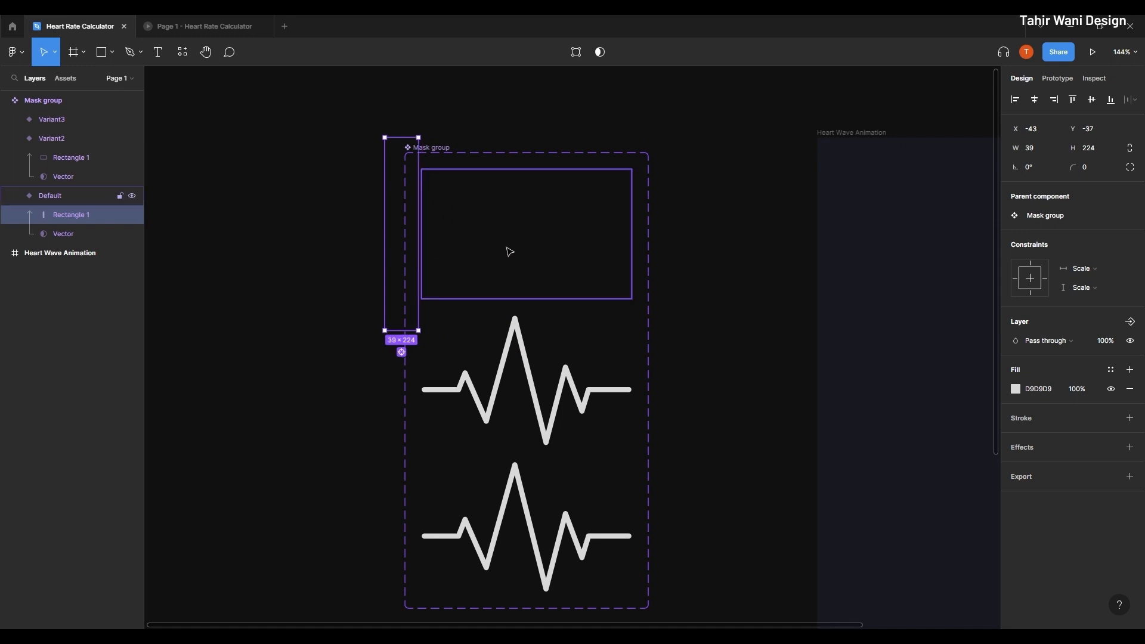
{"action": "left_click", "coordinate": [311, 305]}
Step: Narrow Rectangle 1 of Variant3 by pulling its right edge back to the wave's left end
{"action": "scroll", "coordinate": [535, 462], "scroll_direction": "down", "scroll_amount": 3}
{"action": "scroll", "coordinate": [535, 463], "scroll_direction": "right", "scroll_amount": 1}
{"action": "left_click", "coordinate": [479, 301]}
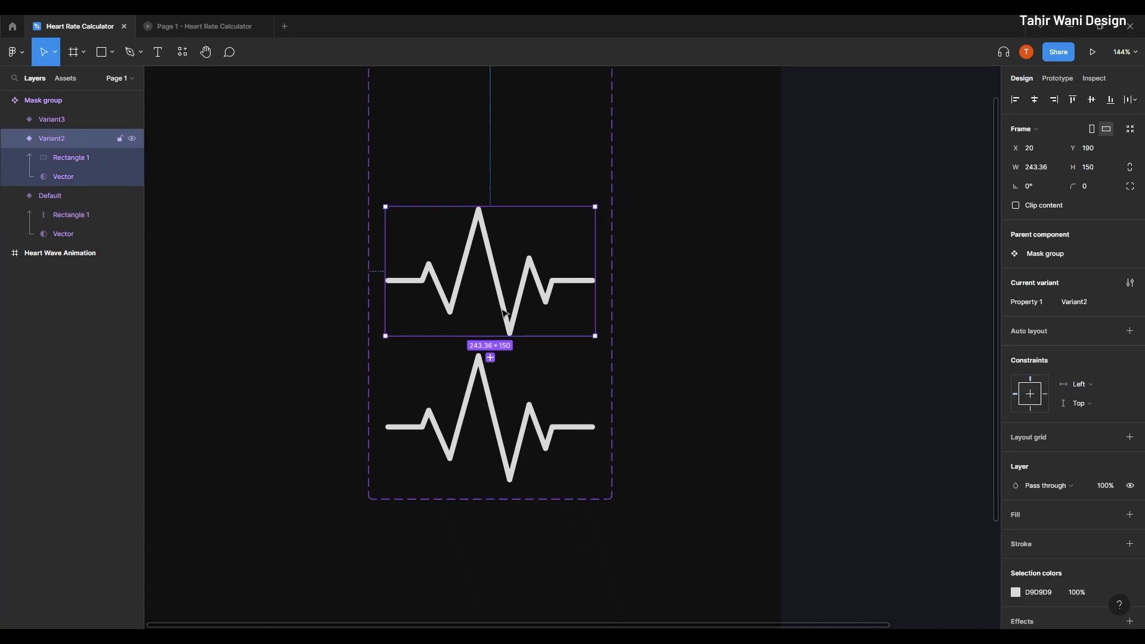
{"action": "left_click", "coordinate": [701, 319]}
{"action": "left_click", "coordinate": [560, 439]}
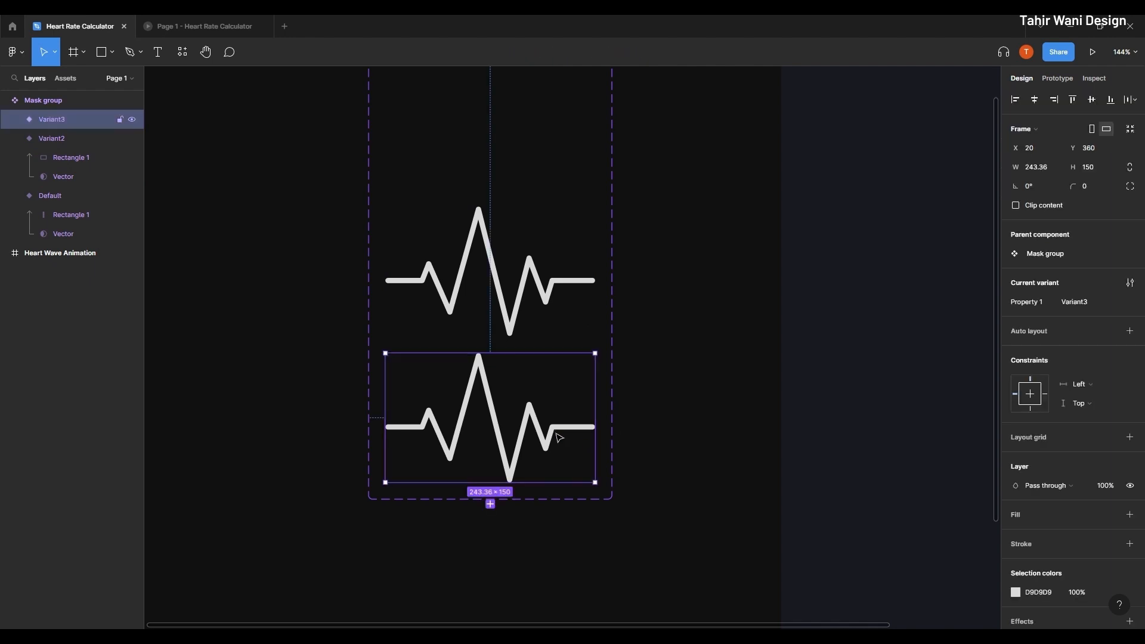
{"action": "left_click", "coordinate": [16, 120]}
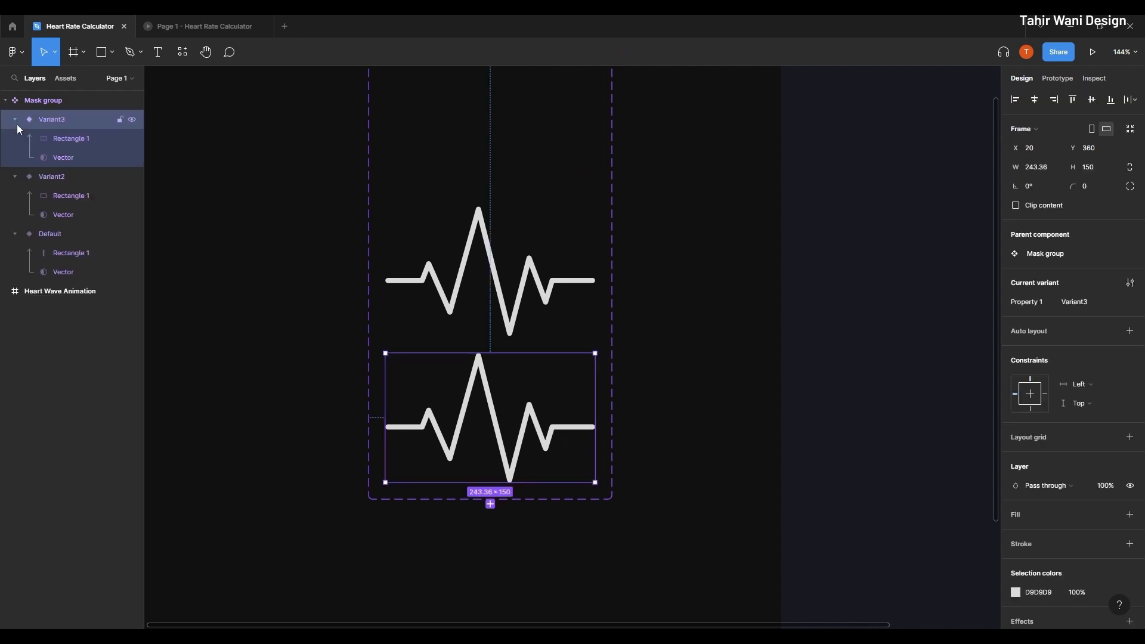
{"action": "left_click", "coordinate": [70, 140]}
{"action": "left_click_drag", "start_coordinate": [636, 394], "coordinate": [383, 426]}
{"action": "left_click", "coordinate": [703, 325]}
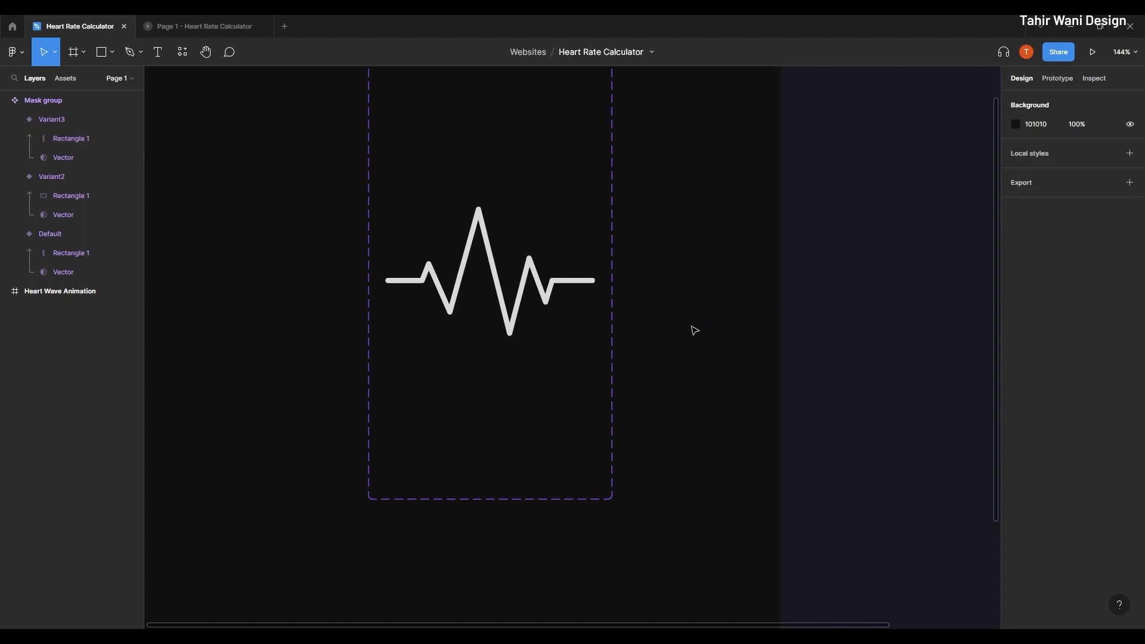
Step: Rename the component set as "waves"
{"action": "scroll", "coordinate": [703, 325], "scroll_direction": "down", "scroll_amount": 5}
{"action": "left_click_drag", "start_coordinate": [628, 322], "coordinate": [565, 320]}
{"action": "left_click", "coordinate": [460, 240]}
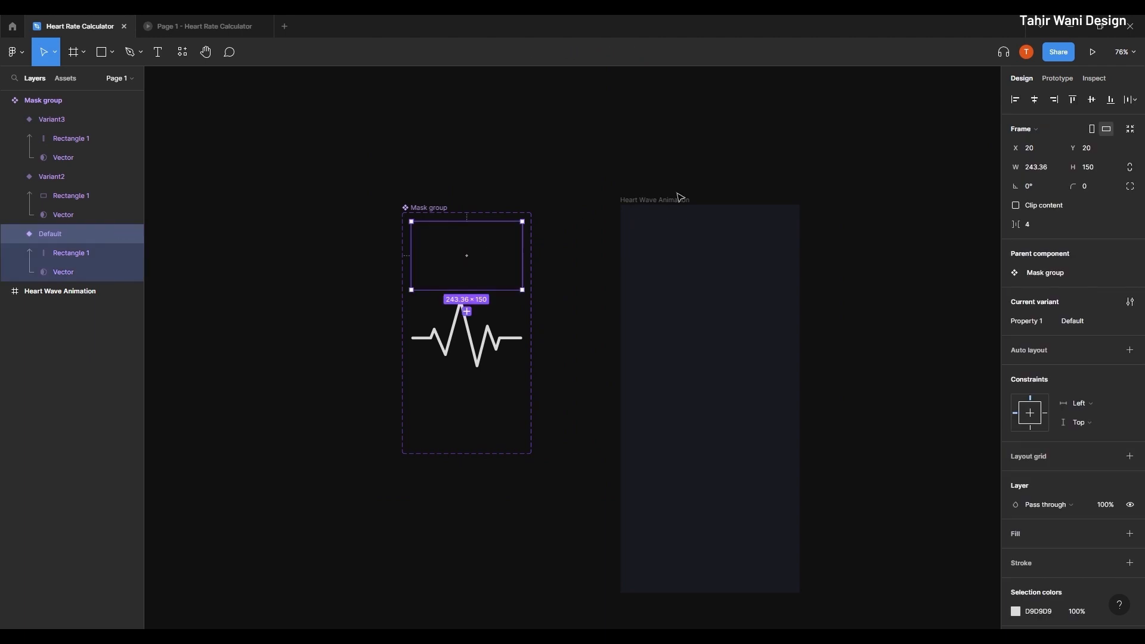
{"action": "left_click", "coordinate": [1056, 79]}
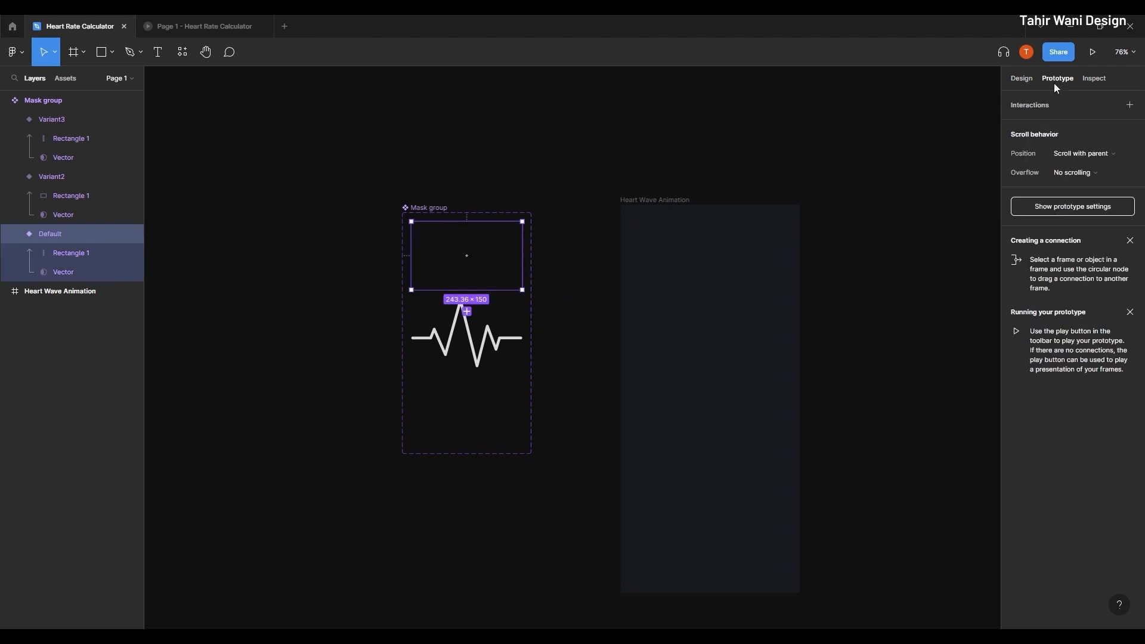
{"action": "left_click", "coordinate": [543, 167]}
{"action": "left_click", "coordinate": [444, 208]}
{"action": "type", "text": "waves"}
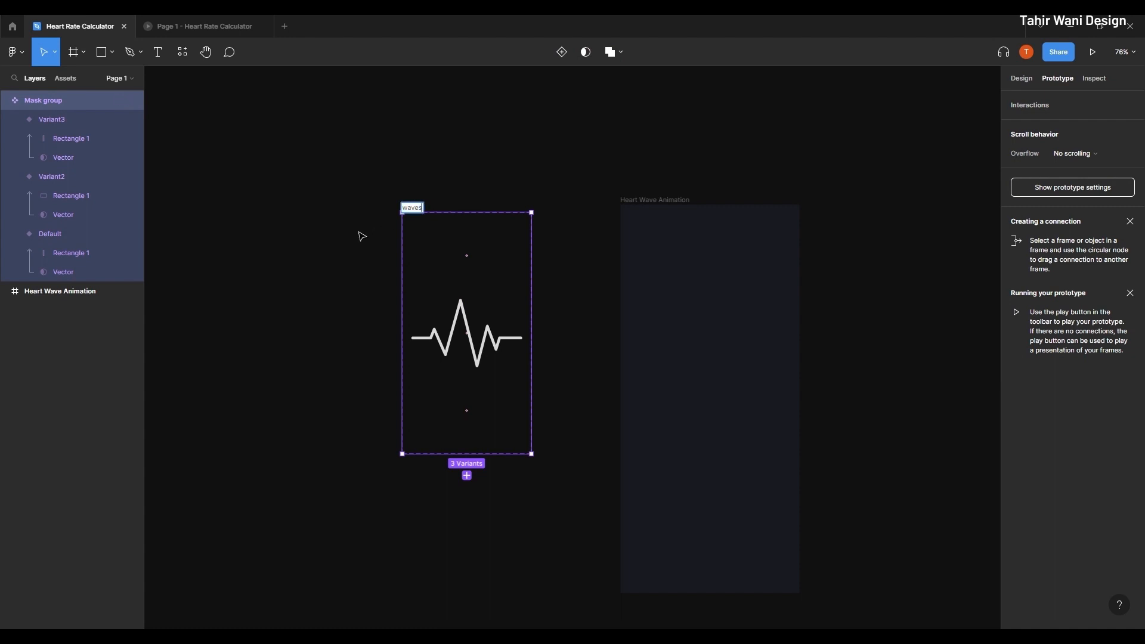
{"action": "left_click", "coordinate": [361, 236]}
Step: Place an instance of the waves component in the upper part of the Heart Wave Animation frame and preview the prototype
{"action": "left_click", "coordinate": [65, 78]}
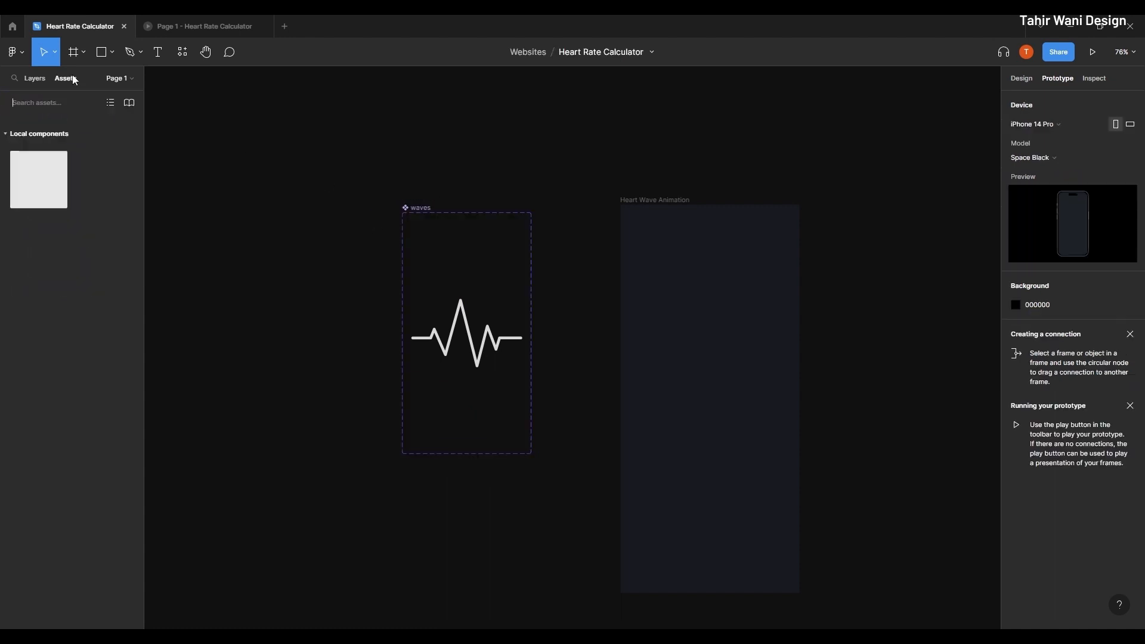
{"action": "key", "text": "ctrl+v"}
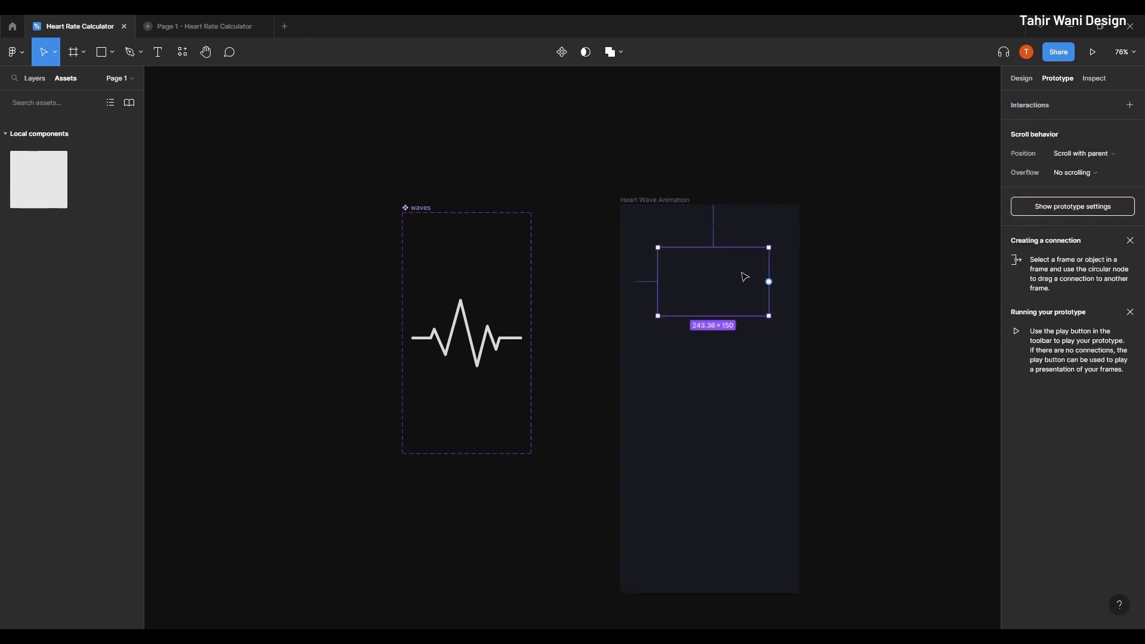
{"action": "left_click", "coordinate": [1093, 51]}
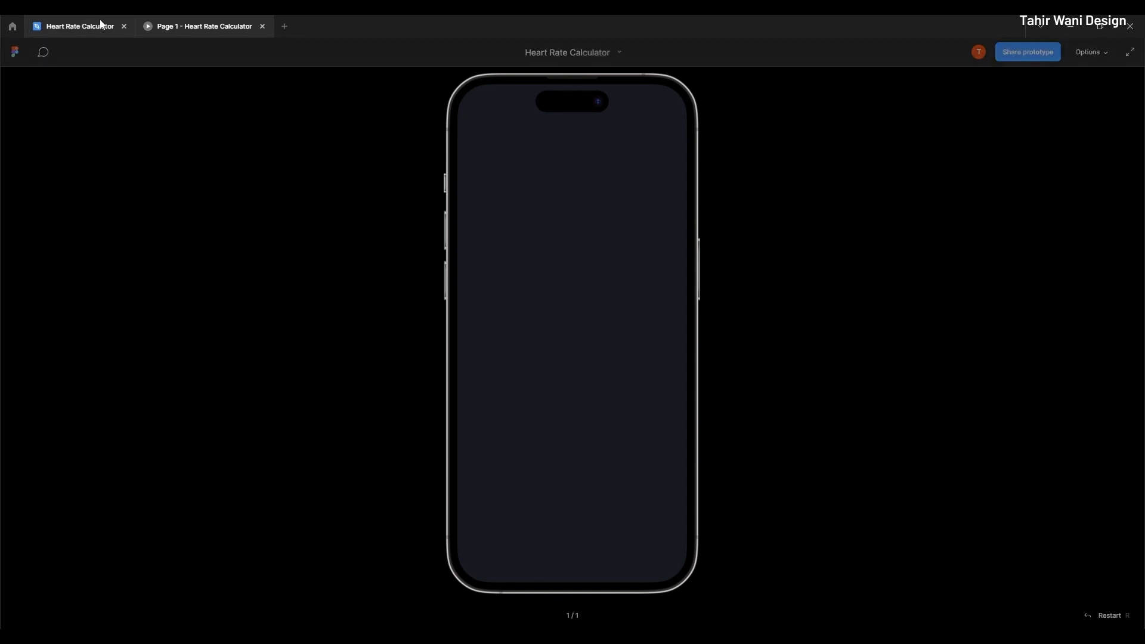
{"action": "left_click", "coordinate": [80, 26]}
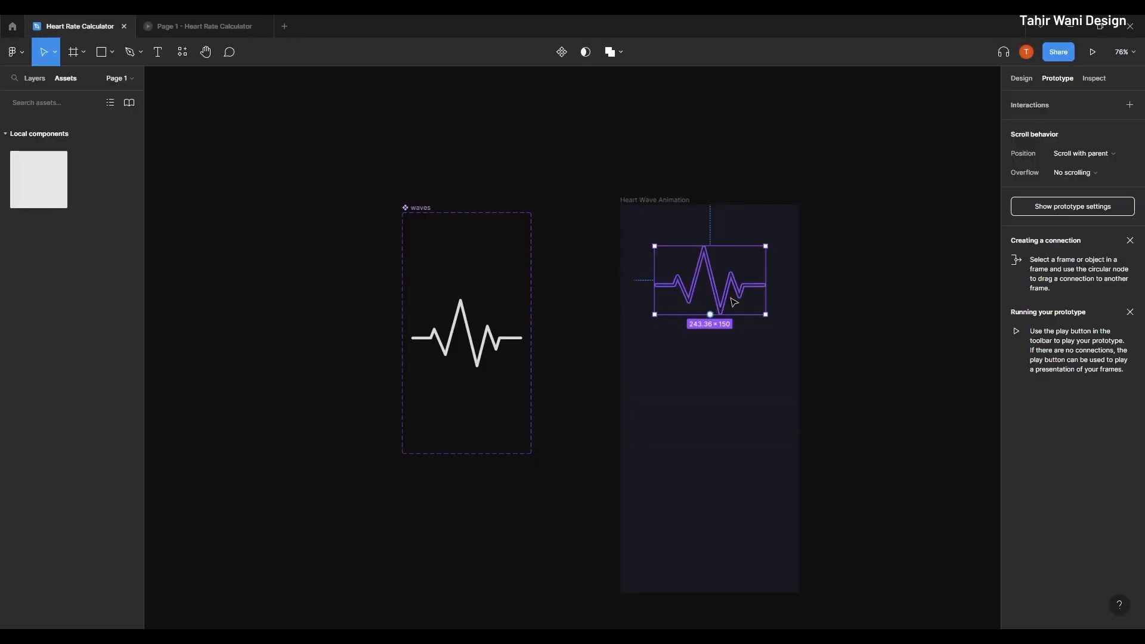
Step: Connect the Default variant to Variant2 with an After delay trigger of 1ms
{"action": "scroll", "coordinate": [744, 295], "scroll_direction": "up", "scroll_amount": 1}
{"action": "left_click", "coordinate": [525, 272]}
{"action": "left_click_drag", "start_coordinate": [524, 271], "coordinate": [570, 261]}
{"action": "left_click", "coordinate": [481, 257]}
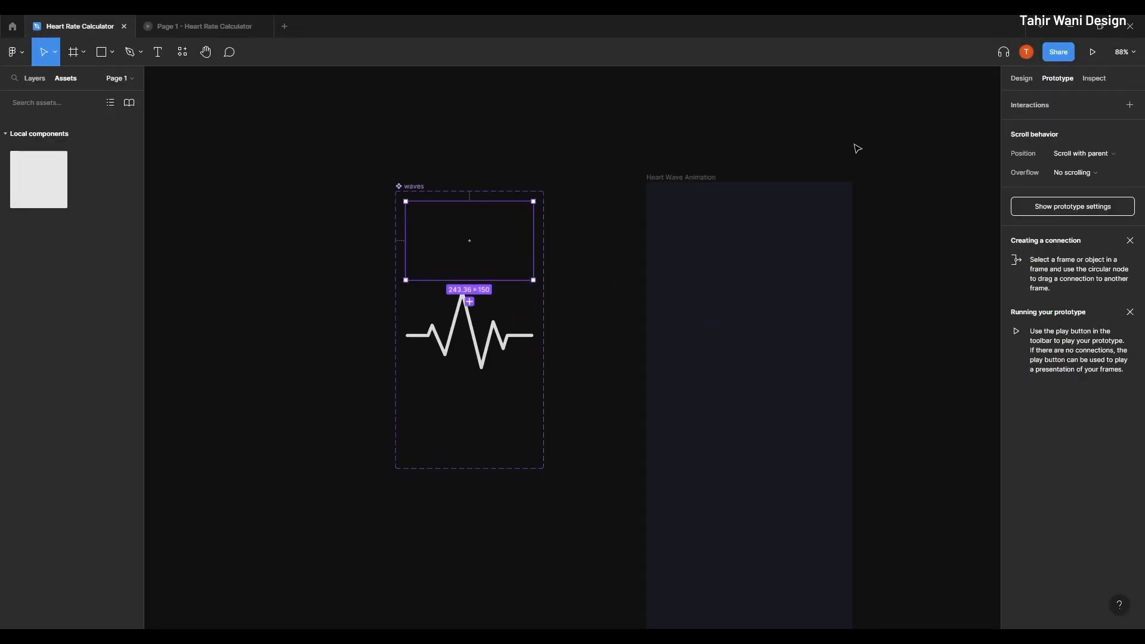
{"action": "scroll", "coordinate": [463, 278], "scroll_direction": "up", "scroll_amount": 3}
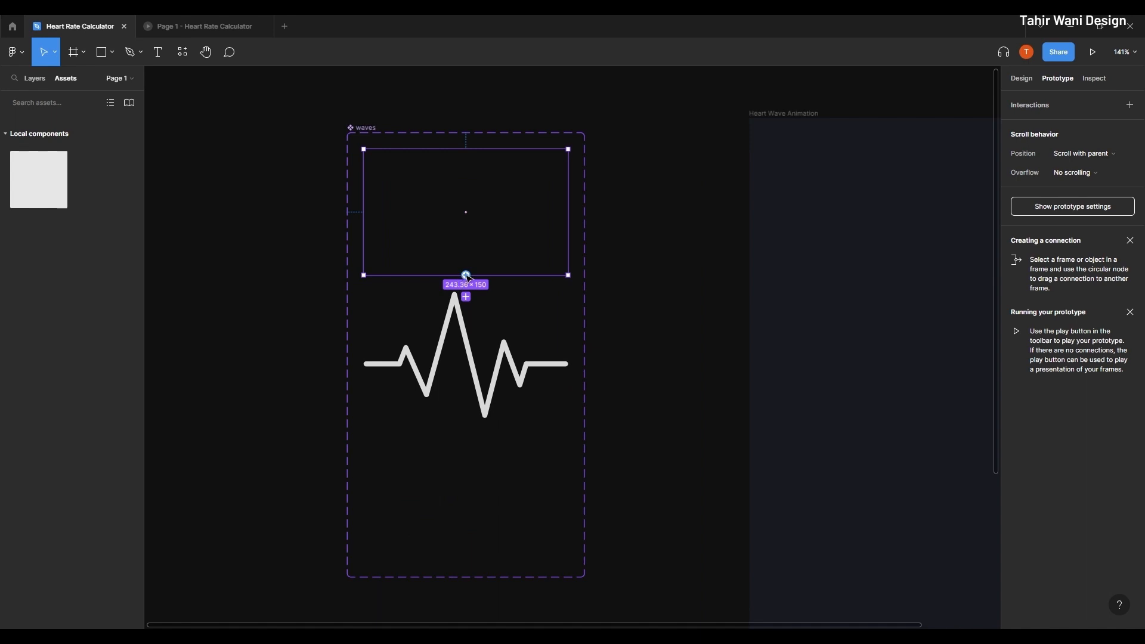
{"action": "left_click_drag", "start_coordinate": [468, 276], "coordinate": [466, 298]}
{"action": "scroll", "coordinate": [465, 285], "scroll_direction": "up", "scroll_amount": 2}
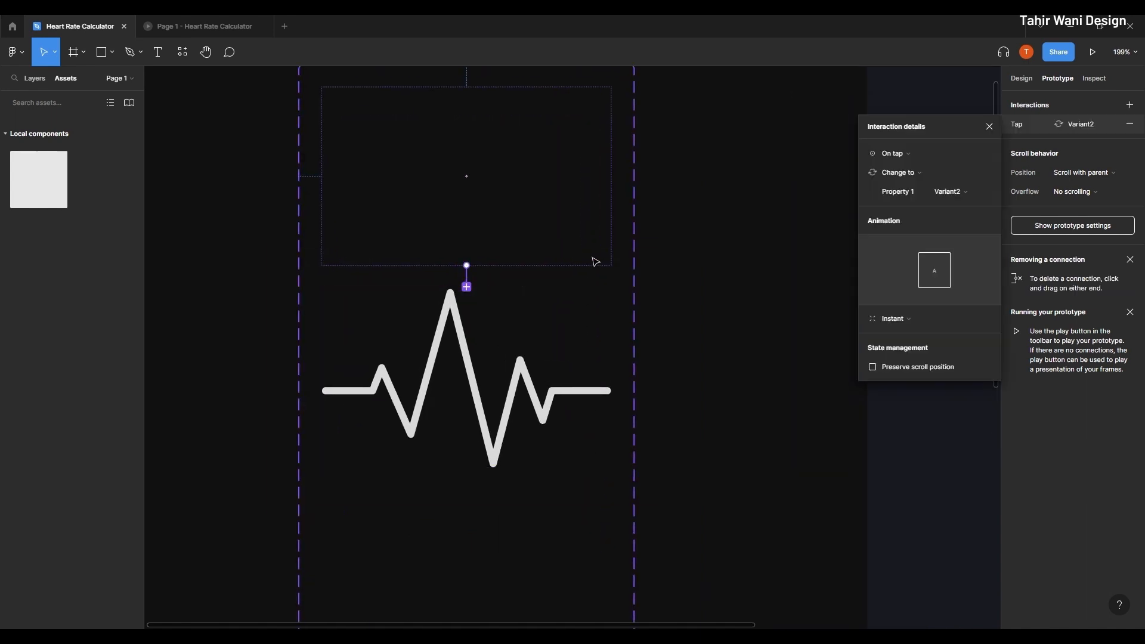
{"action": "left_click", "coordinate": [893, 153]}
{"action": "left_click", "coordinate": [933, 298]}
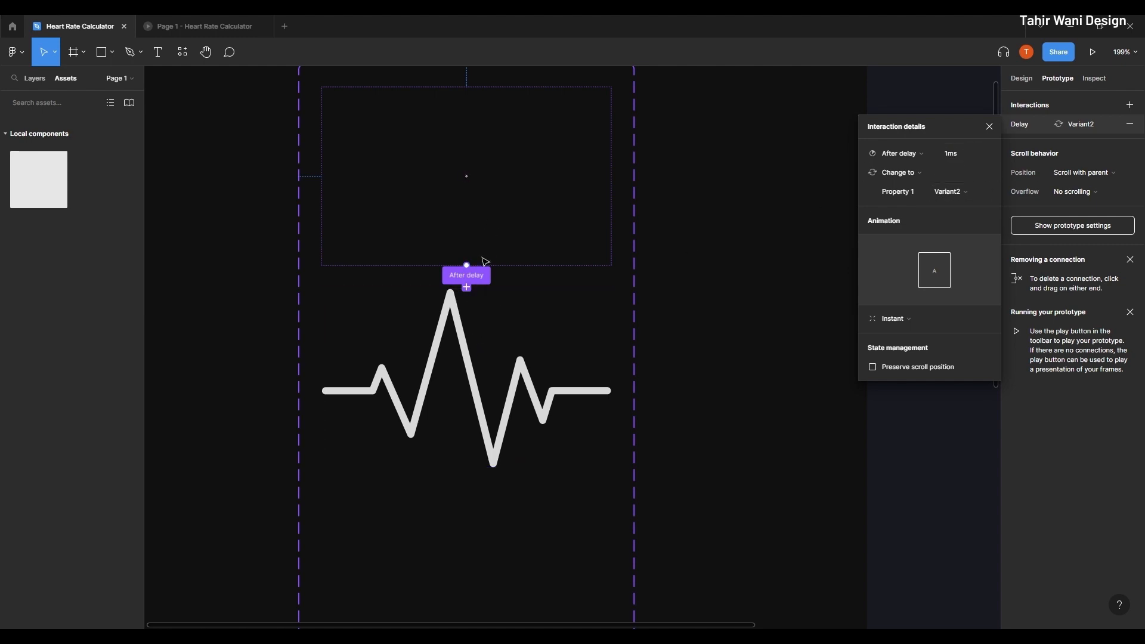
Step: Set the transition to Variant2 to Smart animate with Linear easing and a 2000ms duration, and preview the prototype
{"action": "left_click", "coordinate": [902, 319]}
{"action": "left_click", "coordinate": [910, 345]}
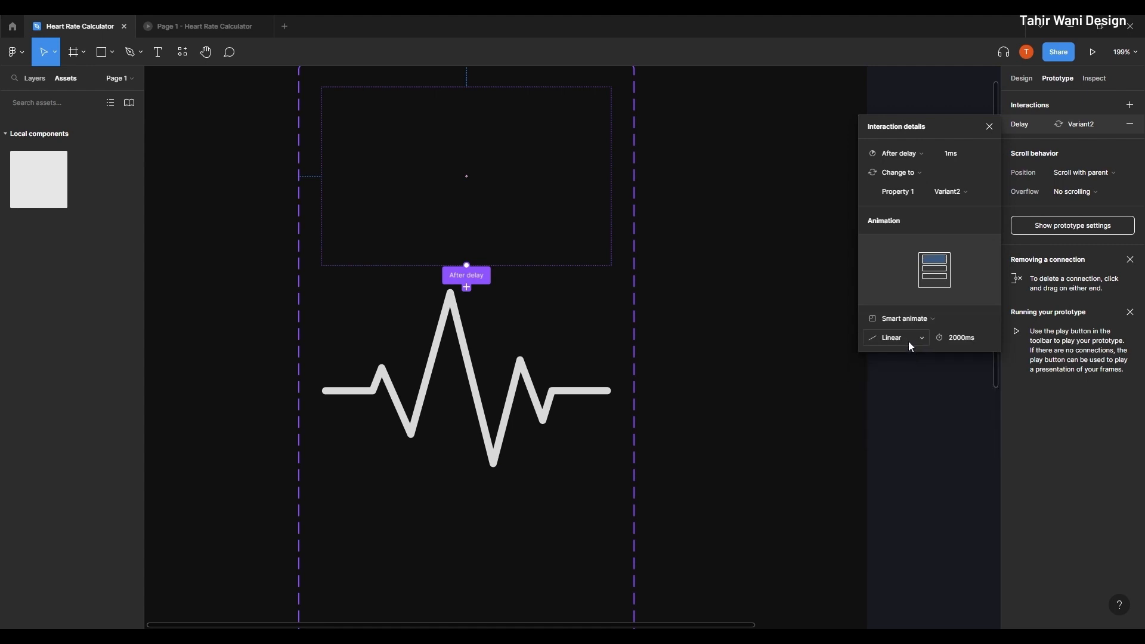
{"action": "left_click", "coordinate": [909, 346]}
{"action": "left_click", "coordinate": [907, 338]}
{"action": "left_click", "coordinate": [972, 338]}
{"action": "left_click", "coordinate": [698, 353]}
{"action": "scroll", "coordinate": [703, 338], "scroll_direction": "down", "scroll_amount": 1}
{"action": "scroll", "coordinate": [704, 337], "scroll_direction": "down", "scroll_amount": 1}
{"action": "scroll", "coordinate": [623, 361], "scroll_direction": "down", "scroll_amount": 3}
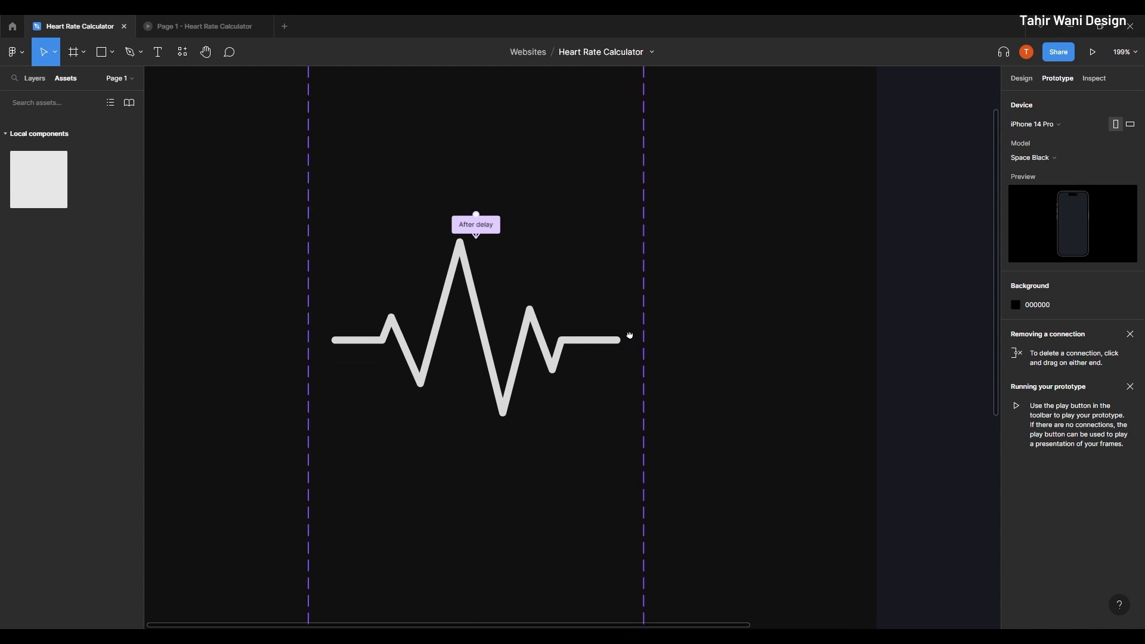
{"action": "left_click", "coordinate": [233, 27]}
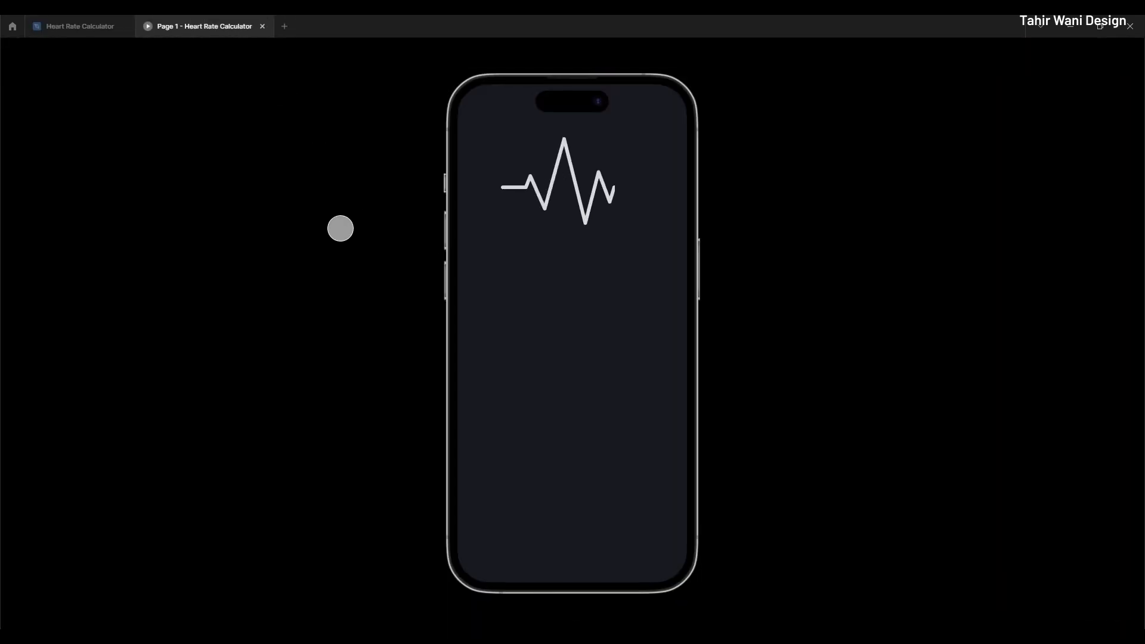
{"action": "left_click", "coordinate": [66, 28]}
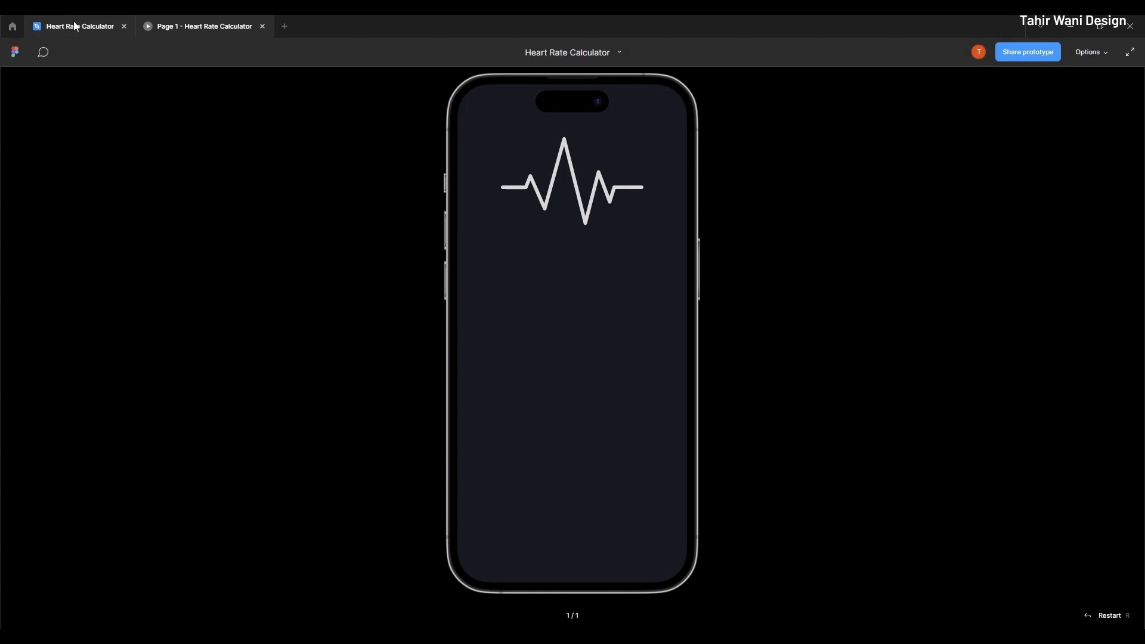
Step: Connect Variant2 to Variant3 with an After delay trigger of 1ms and preview the prototype
{"action": "scroll", "coordinate": [575, 375], "scroll_direction": "down", "scroll_amount": 4}
{"action": "left_click", "coordinate": [508, 304]}
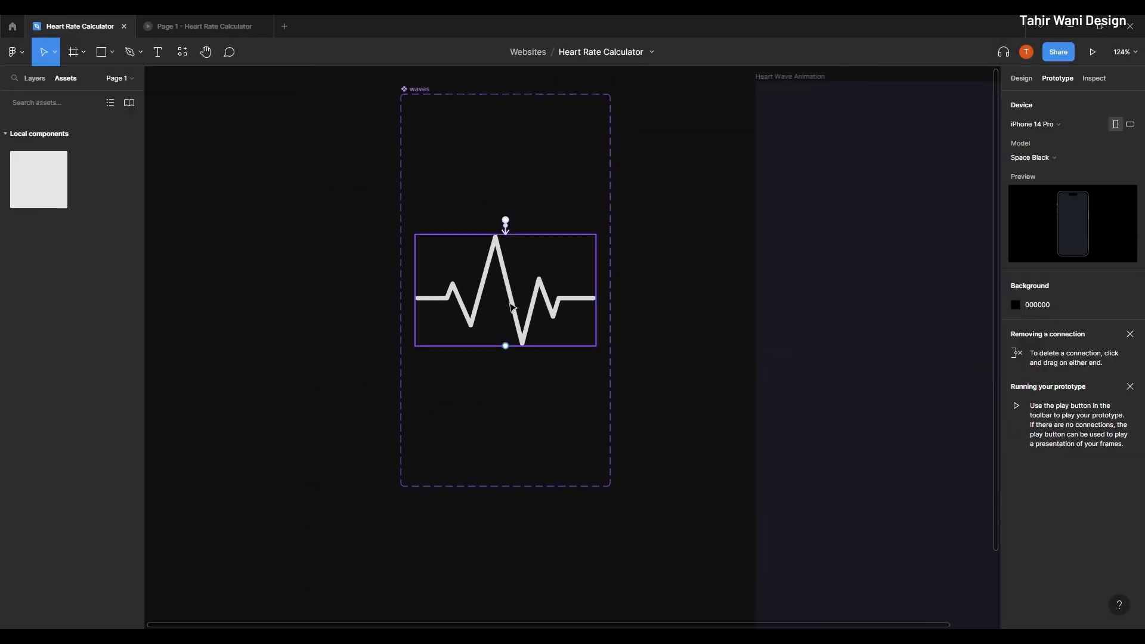
{"action": "scroll", "coordinate": [501, 416], "scroll_direction": "up", "scroll_amount": 4}
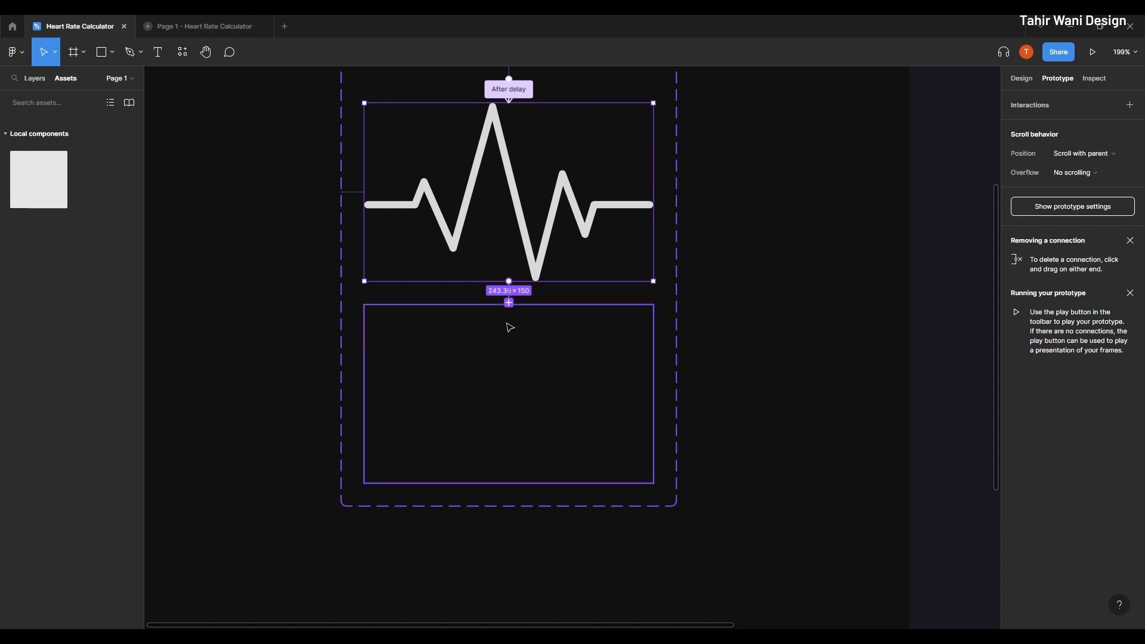
{"action": "left_click_drag", "start_coordinate": [510, 327], "coordinate": [547, 329]}
{"action": "left_click", "coordinate": [904, 154]}
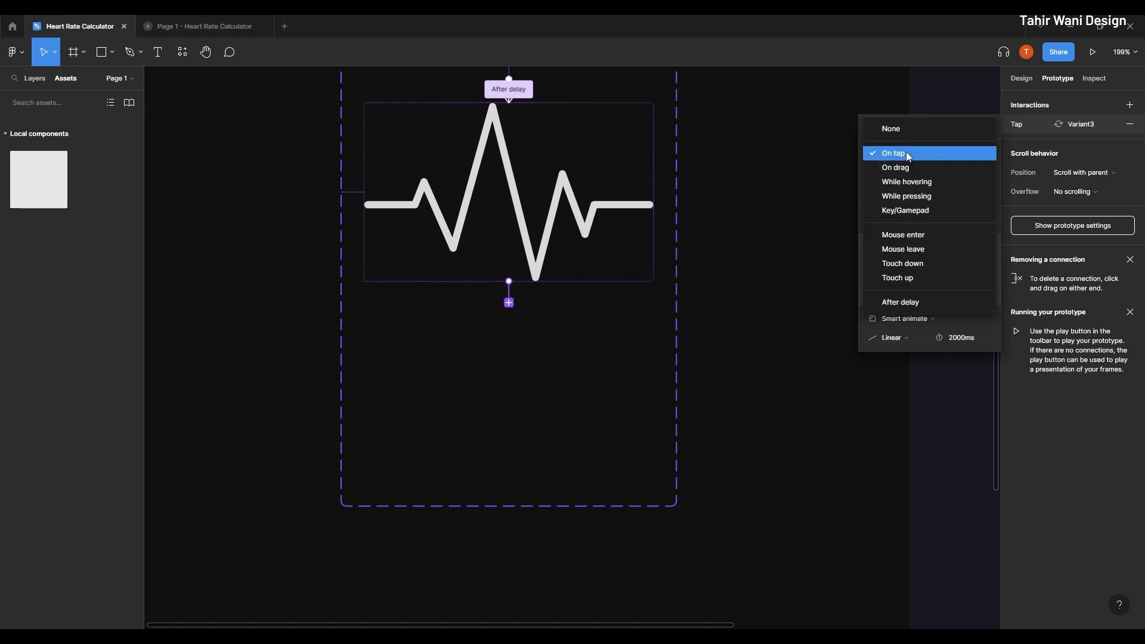
{"action": "left_click", "coordinate": [943, 303]}
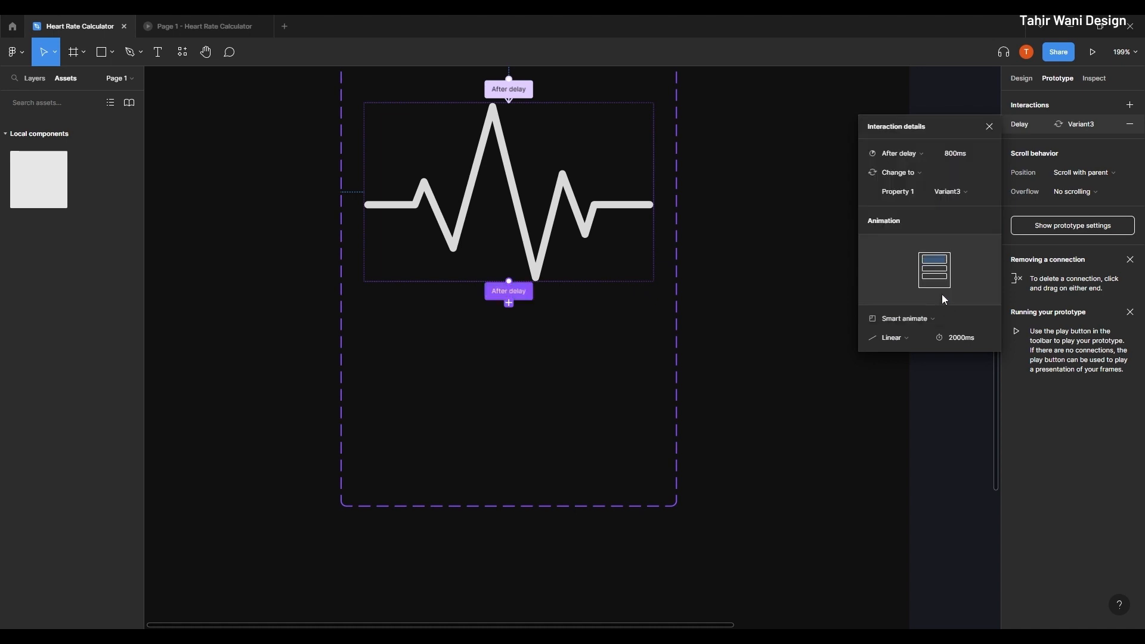
{"action": "left_click", "coordinate": [960, 153]}
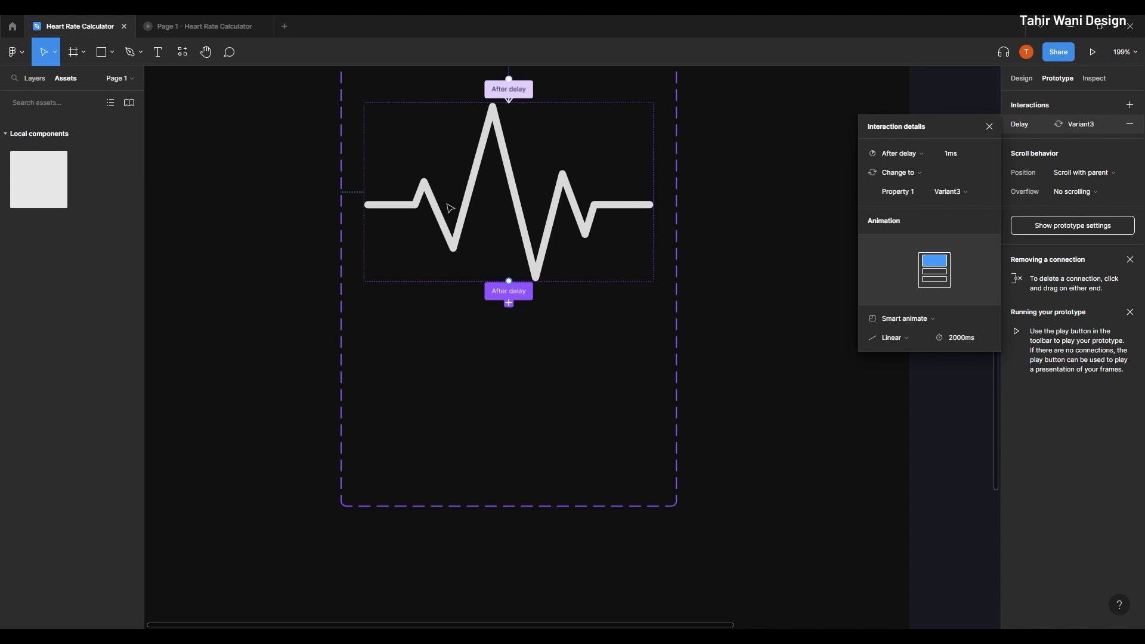
{"action": "left_click", "coordinate": [203, 25]}
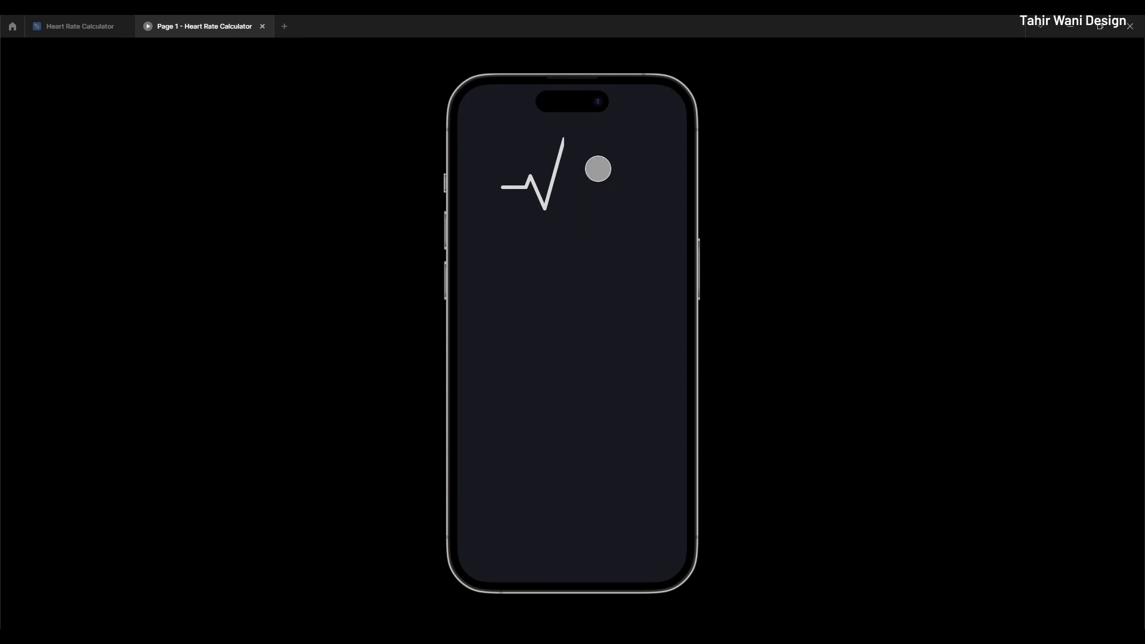
{"action": "left_click", "coordinate": [52, 19]}
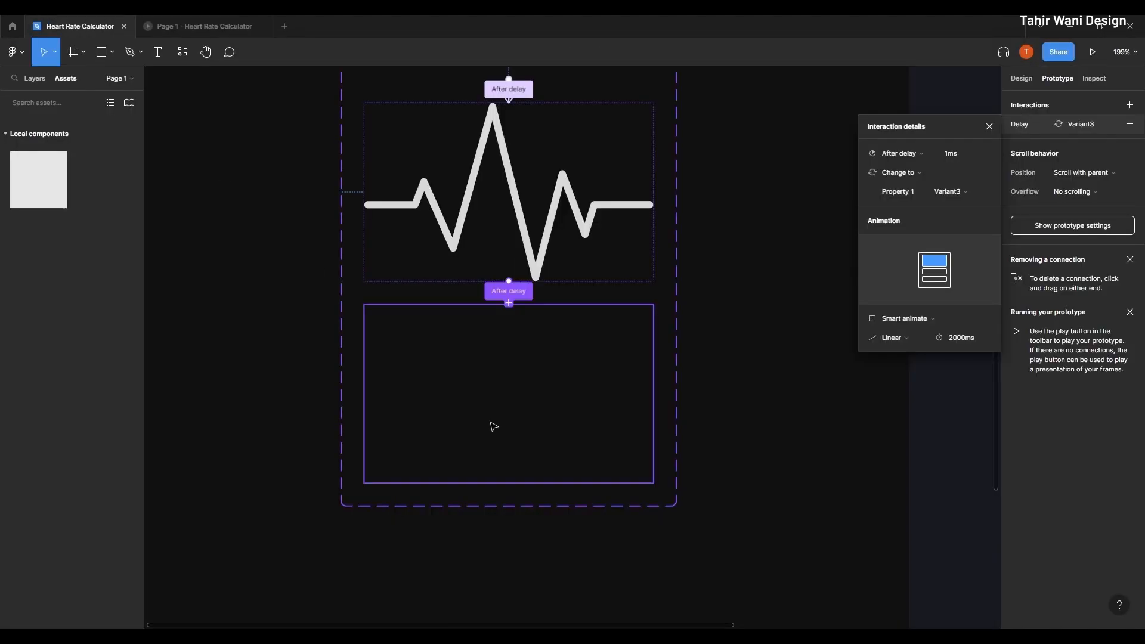
Step: Stretch the mask rectangle in Variant3 rightward across the whole wave to about 246 px wide
{"action": "scroll", "coordinate": [686, 356], "scroll_direction": "down", "scroll_amount": 2}
{"action": "left_click", "coordinate": [500, 301]}
{"action": "scroll", "coordinate": [500, 301], "scroll_direction": "up", "scroll_amount": 3}
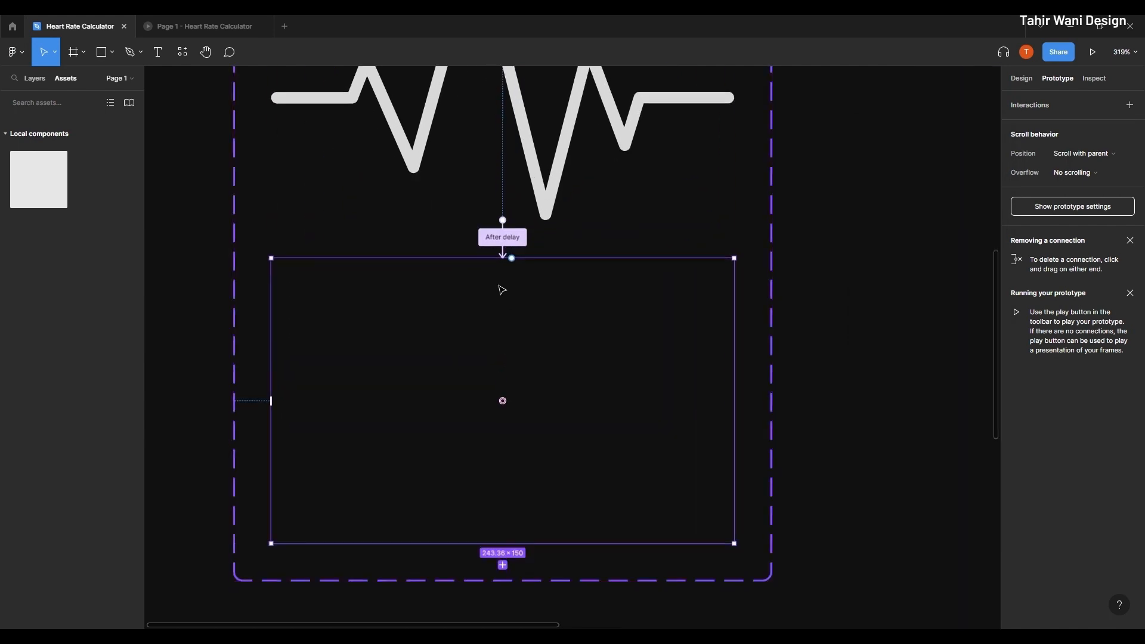
{"action": "left_click", "coordinate": [33, 79]}
{"action": "left_click", "coordinate": [76, 140]}
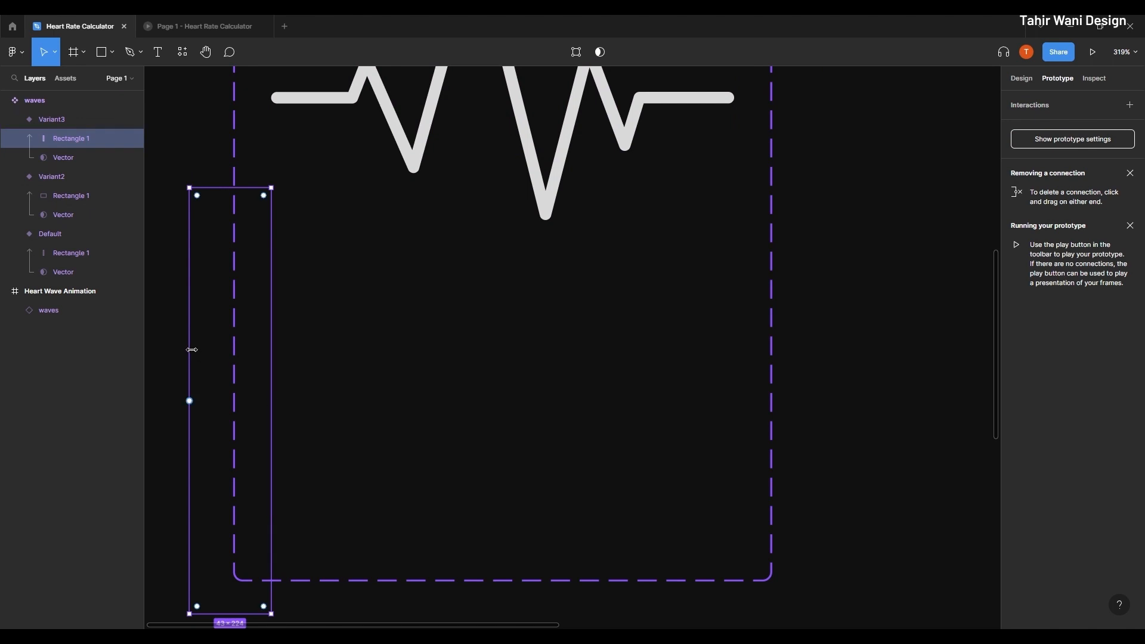
{"action": "left_click_drag", "start_coordinate": [192, 350], "coordinate": [740, 360]}
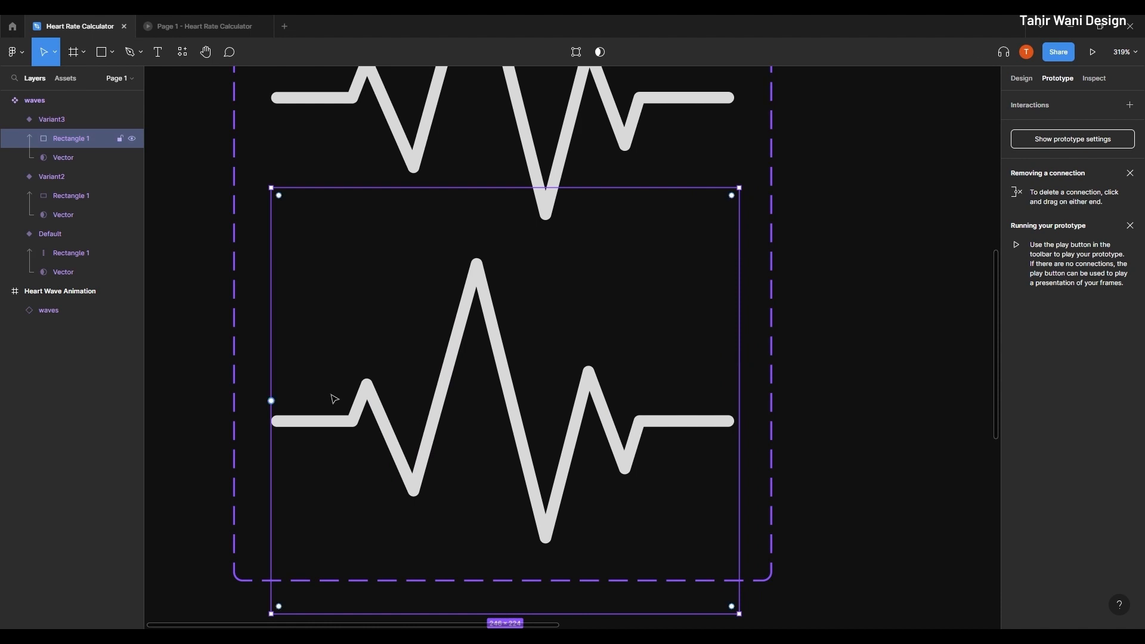
Step: Narrow Variant3's mask rectangle to a strip about 6 px wide at the wave's right end and preview the prototype
{"action": "left_click_drag", "start_coordinate": [272, 367], "coordinate": [729, 412]}
{"action": "scroll", "coordinate": [731, 418], "scroll_direction": "up", "scroll_amount": 3}
{"action": "scroll", "coordinate": [734, 412], "scroll_direction": "down", "scroll_amount": 5}
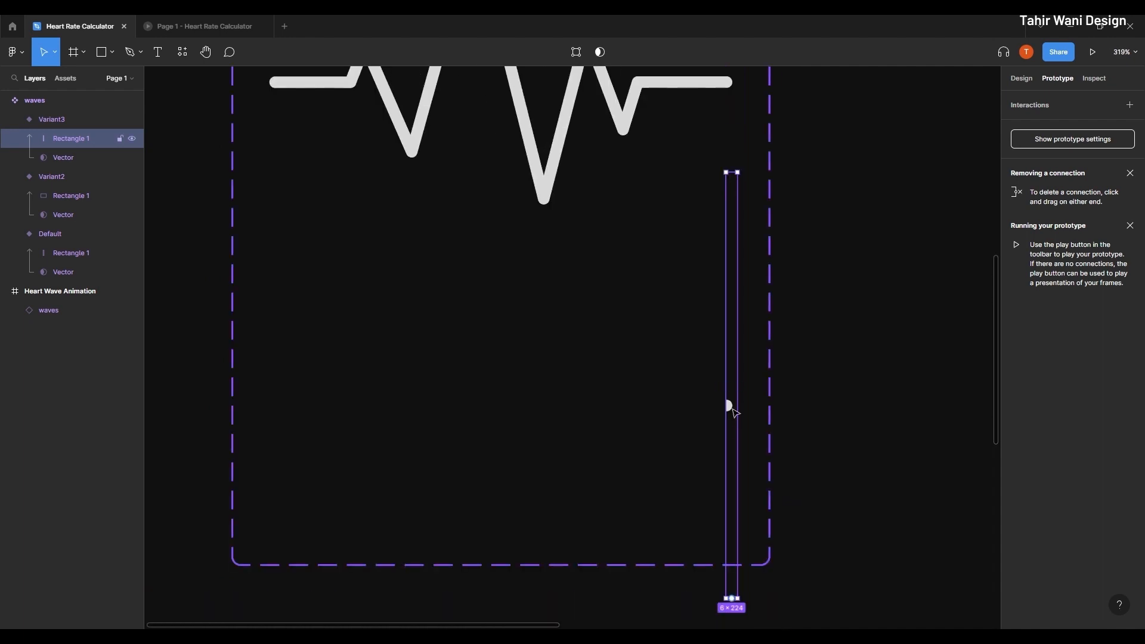
{"action": "scroll", "coordinate": [734, 426], "scroll_direction": "up", "scroll_amount": 1}
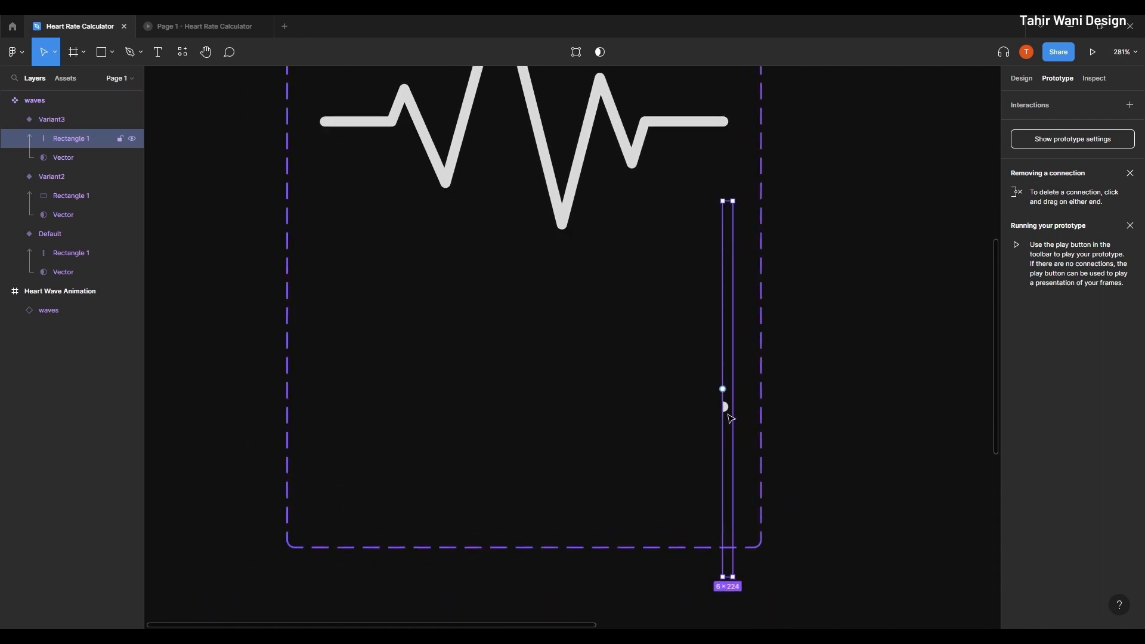
{"action": "left_click", "coordinate": [208, 26]}
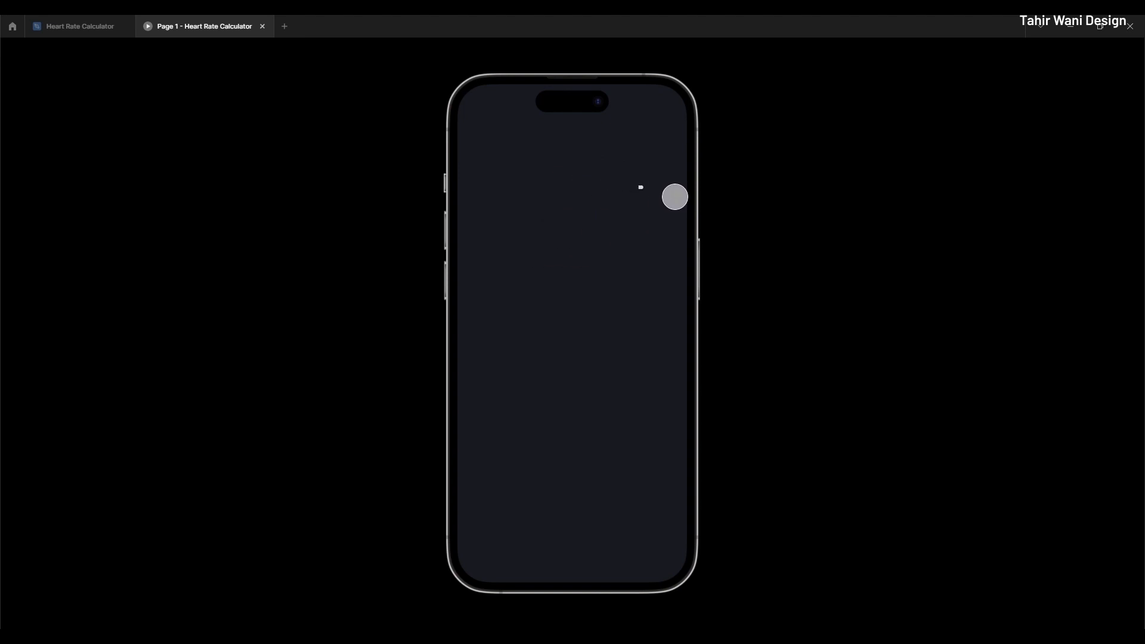
{"action": "left_click", "coordinate": [58, 19]}
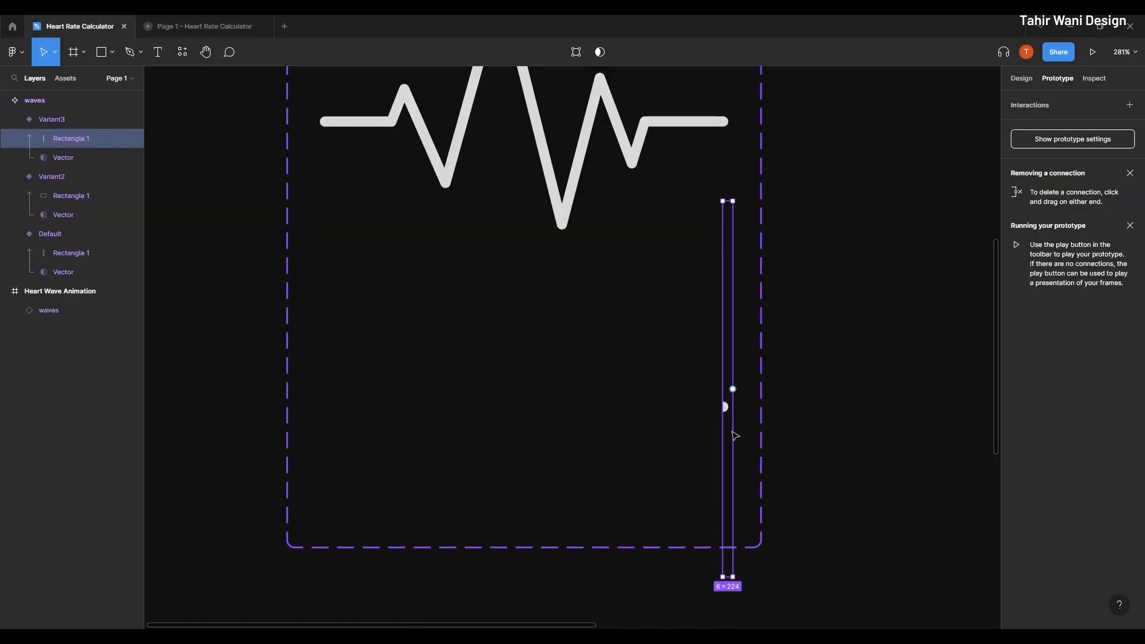
Step: Shrink Variant3's mask strip to about 1 px wide, clear of the wave's right end, and preview the prototype
{"action": "mouse_move", "coordinate": [722, 416]}
{"action": "left_mouse_down"}
{"action": "mouse_move", "coordinate": [741, 423]}
{"action": "mouse_move", "coordinate": [731, 427]}
{"action": "left_mouse_up"}
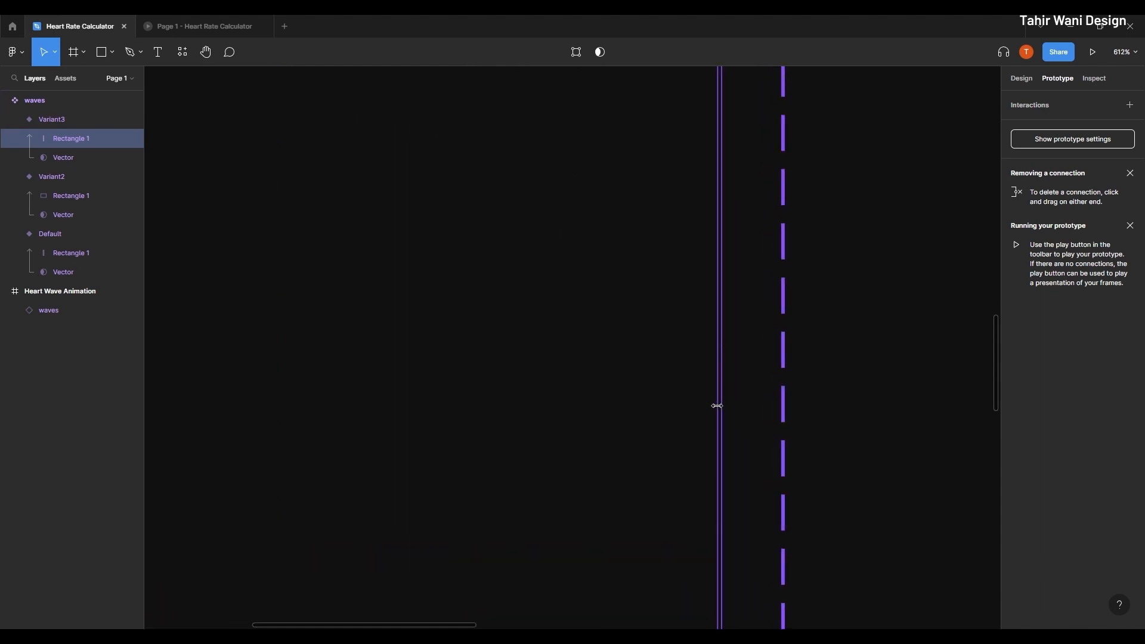
{"action": "scroll", "coordinate": [720, 409], "scroll_direction": "down", "scroll_amount": 5}
{"action": "left_click", "coordinate": [218, 24]}
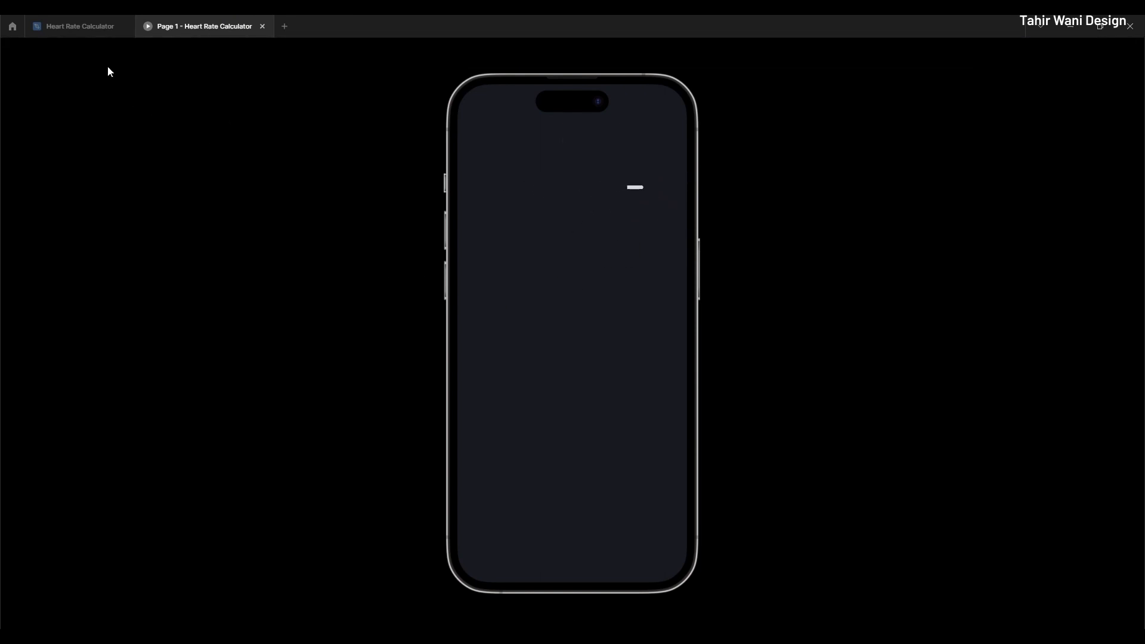
{"action": "left_click", "coordinate": [80, 26]}
Step: Widen Variant3's mask strip to about 3 px just beyond the wave's right end and preview the prototype
{"action": "scroll", "coordinate": [724, 435], "scroll_direction": "up", "scroll_amount": 5}
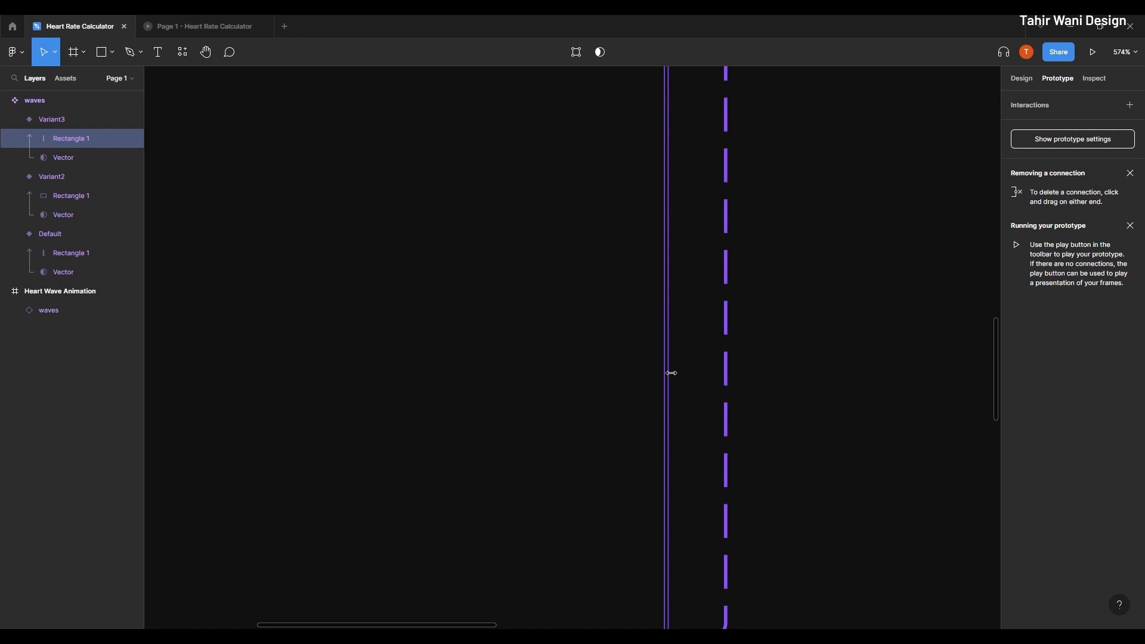
{"action": "scroll", "coordinate": [667, 374], "scroll_direction": "down", "scroll_amount": 5}
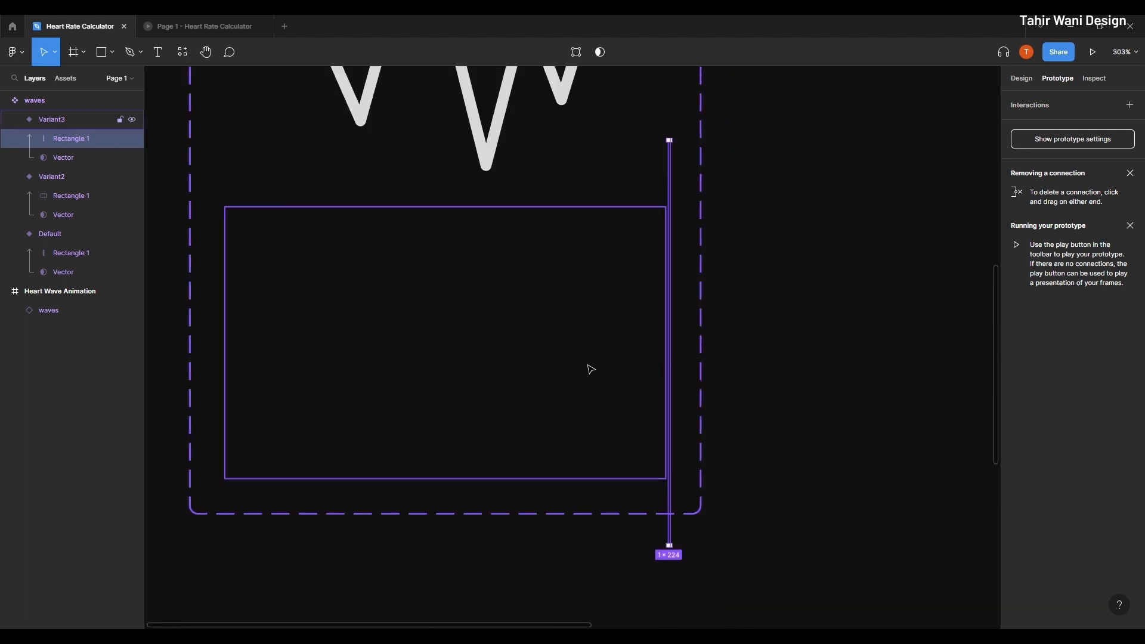
{"action": "scroll", "coordinate": [676, 363], "scroll_direction": "up", "scroll_amount": 5}
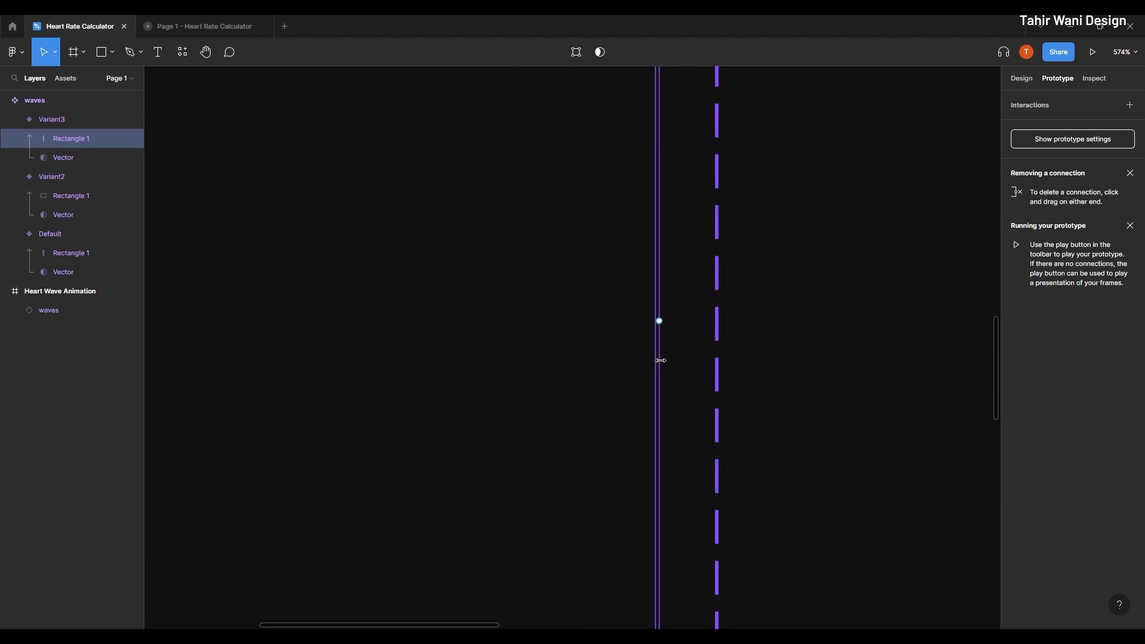
{"action": "scroll", "coordinate": [653, 362], "scroll_direction": "down", "scroll_amount": 1}
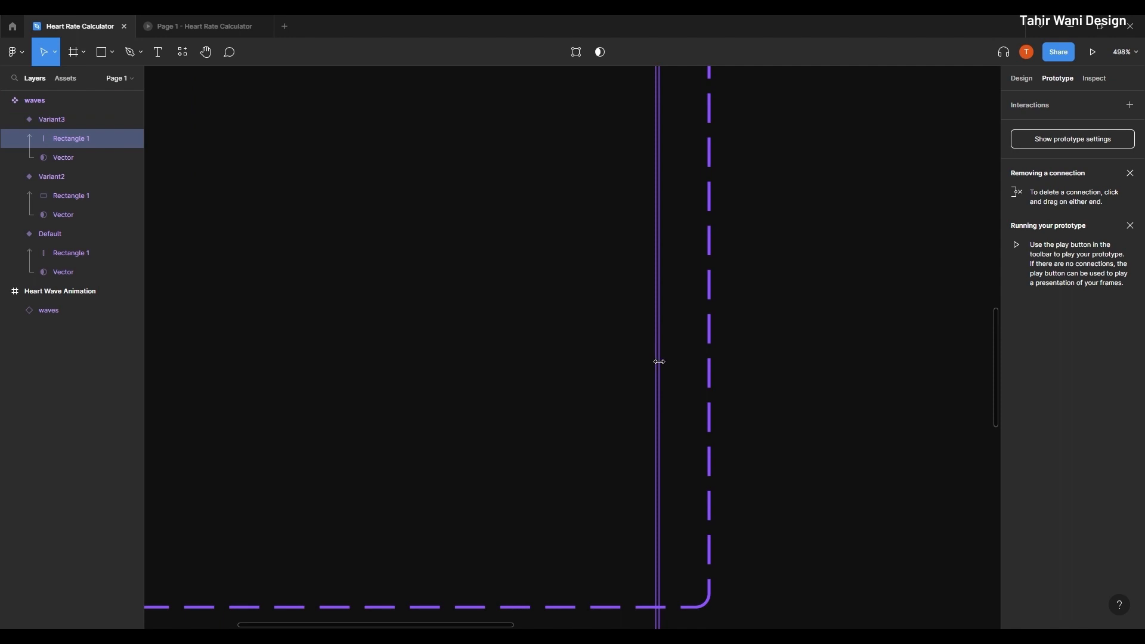
{"action": "mouse_move", "coordinate": [659, 361]}
{"action": "left_mouse_down"}
{"action": "mouse_move", "coordinate": [660, 328]}
{"action": "mouse_move", "coordinate": [662, 364]}
{"action": "mouse_move", "coordinate": [639, 357]}
{"action": "mouse_move", "coordinate": [670, 373]}
{"action": "mouse_move", "coordinate": [648, 378]}
{"action": "mouse_move", "coordinate": [669, 380]}
{"action": "left_mouse_up"}
{"action": "scroll", "coordinate": [715, 389], "scroll_direction": "down", "scroll_amount": 3}
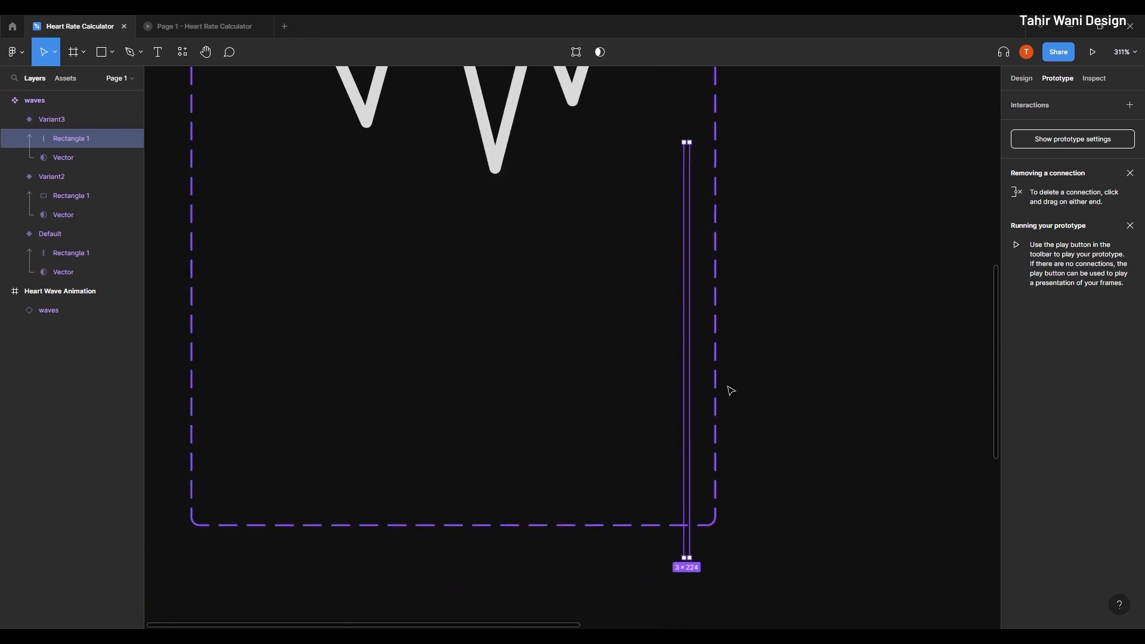
{"action": "left_click", "coordinate": [248, 25]}
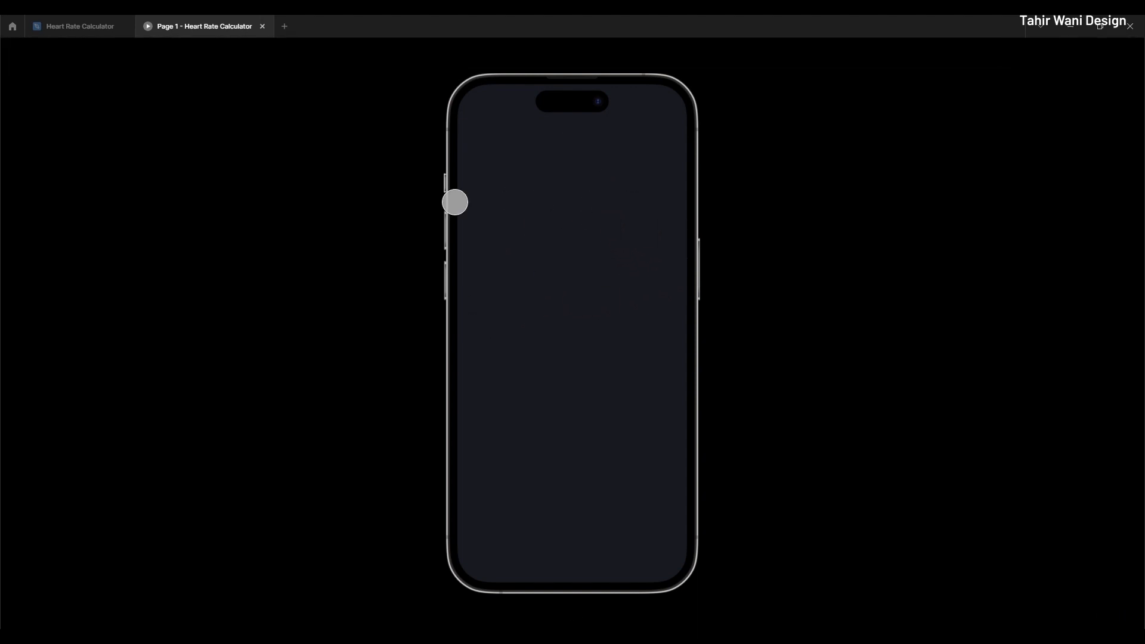
{"action": "left_click", "coordinate": [80, 26]}
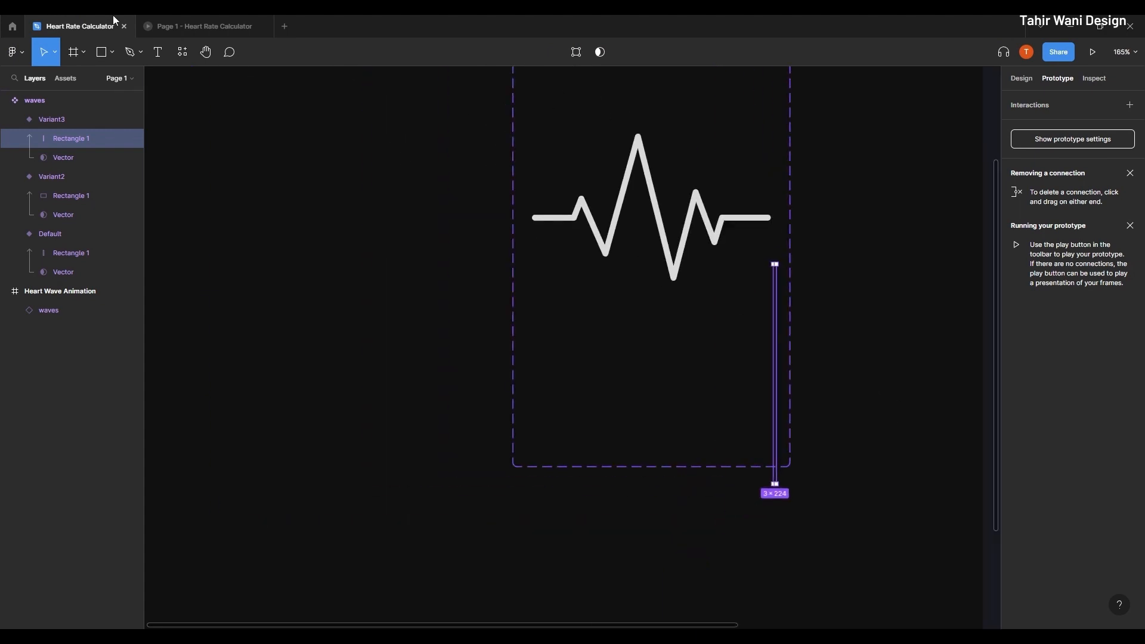
{"action": "left_click", "coordinate": [190, 25]}
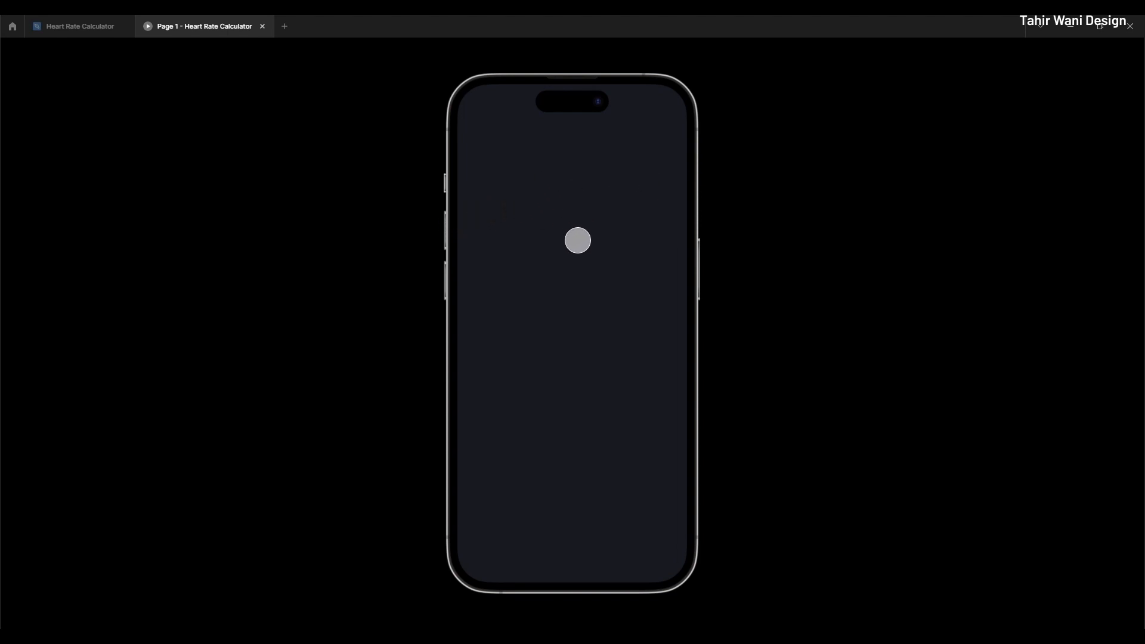
{"action": "mouse_move", "coordinate": [75, 32]}
{"action": "left_click", "coordinate": [74, 31]}
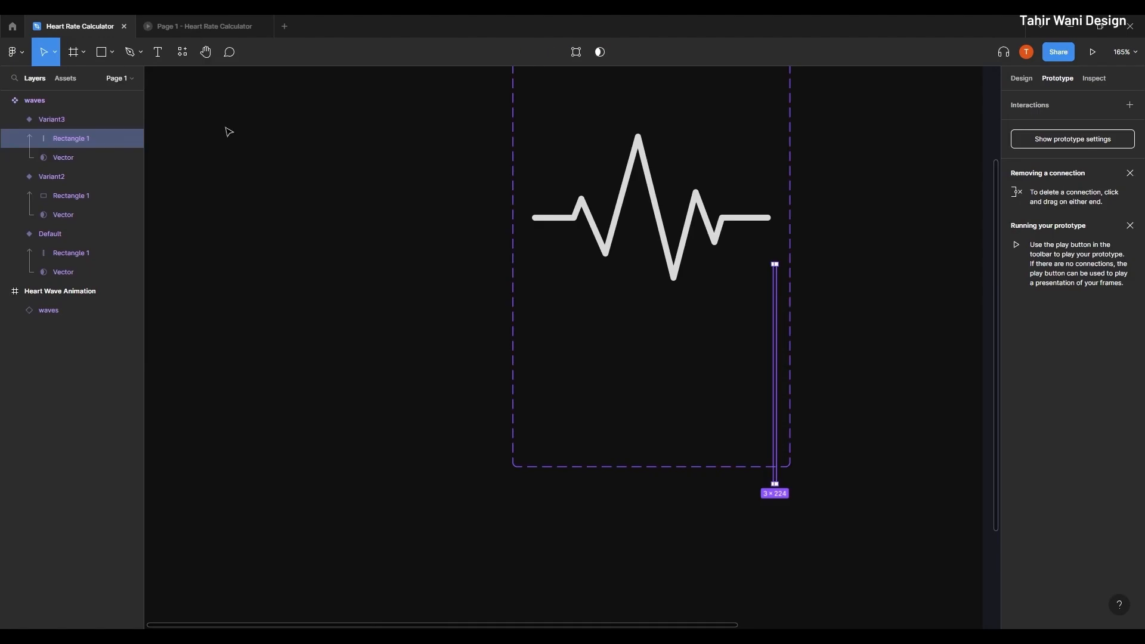
Step: Connect Variant3 back to the Default variant with an After delay trigger of 1ms
{"action": "scroll", "coordinate": [668, 454], "scroll_direction": "up", "scroll_amount": 3}
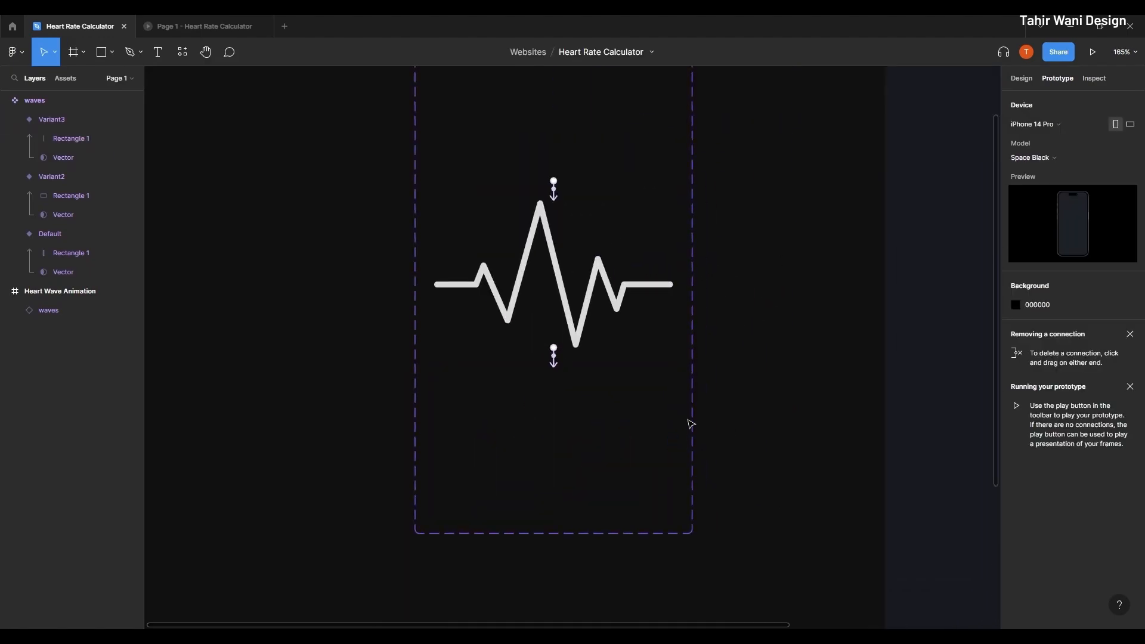
{"action": "left_click", "coordinate": [637, 417]}
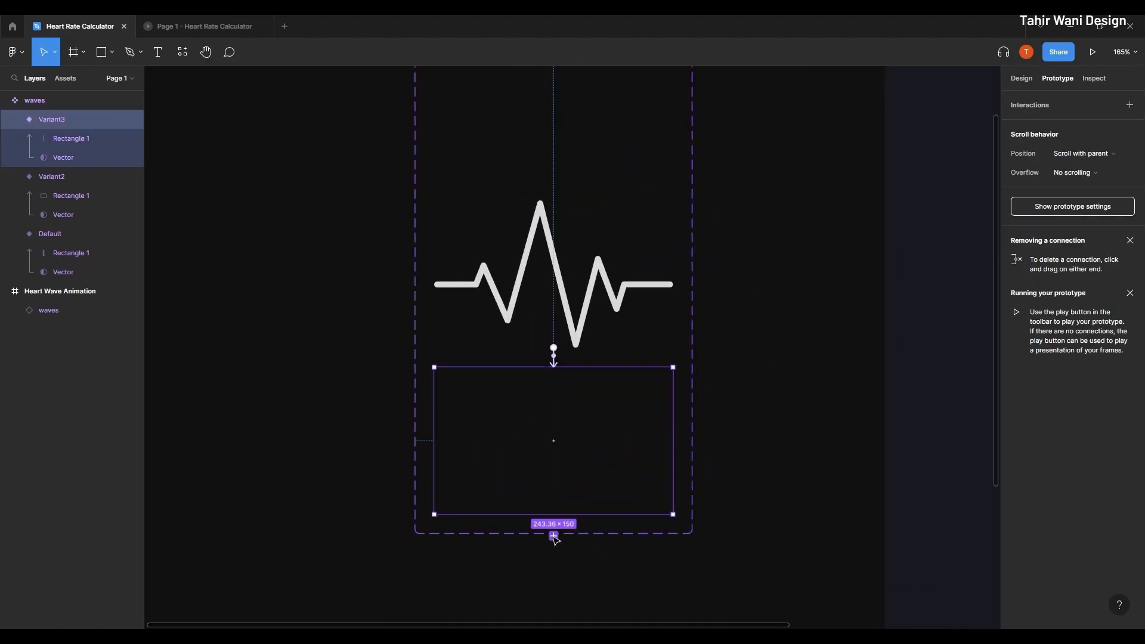
{"action": "left_click_drag", "start_coordinate": [553, 514], "coordinate": [565, 175]}
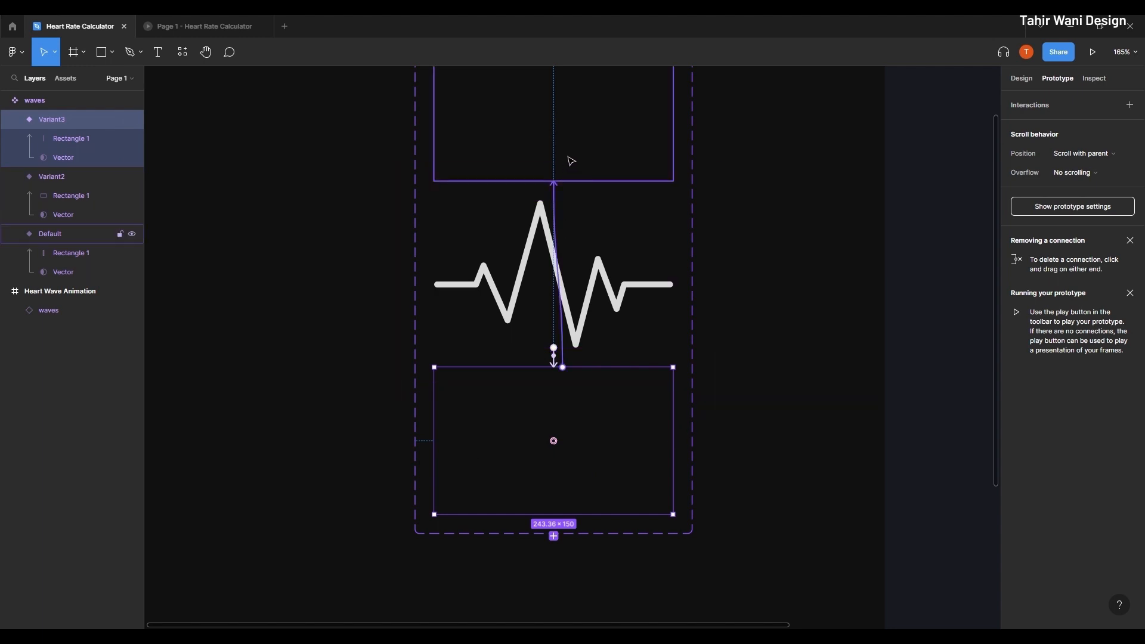
{"action": "left_click_drag", "start_coordinate": [570, 161], "coordinate": [573, 159]}
{"action": "scroll", "coordinate": [639, 222], "scroll_direction": "up", "scroll_amount": 1}
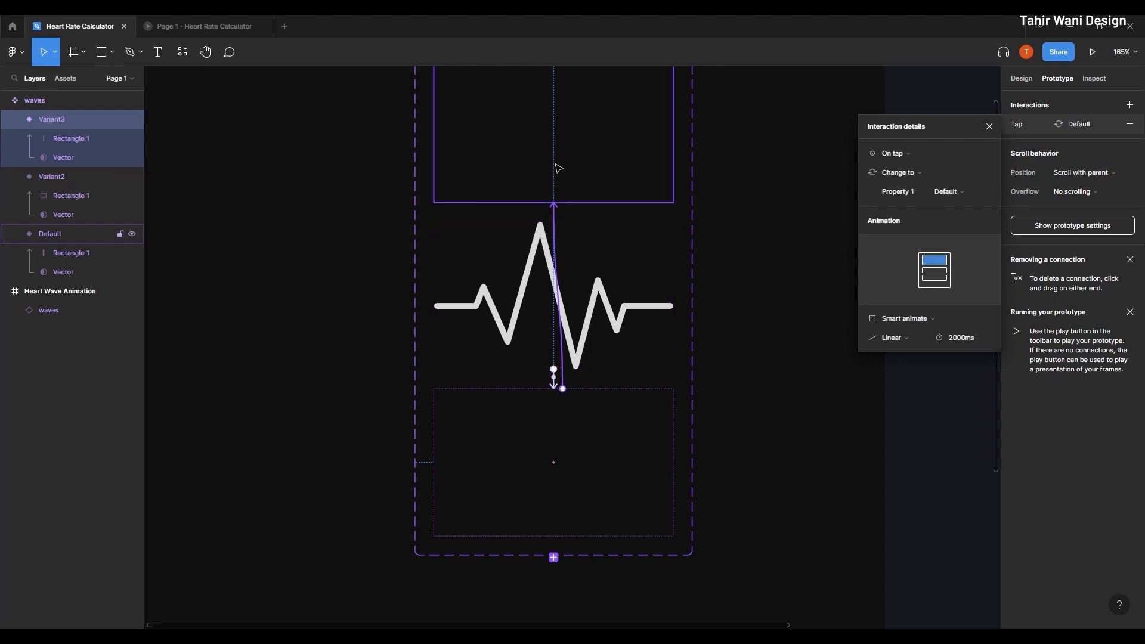
{"action": "left_click", "coordinate": [924, 158]}
{"action": "left_click", "coordinate": [930, 300]}
{"action": "left_click", "coordinate": [966, 156]}
{"action": "type", "text": "1"}
{"action": "key", "text": "Return"}
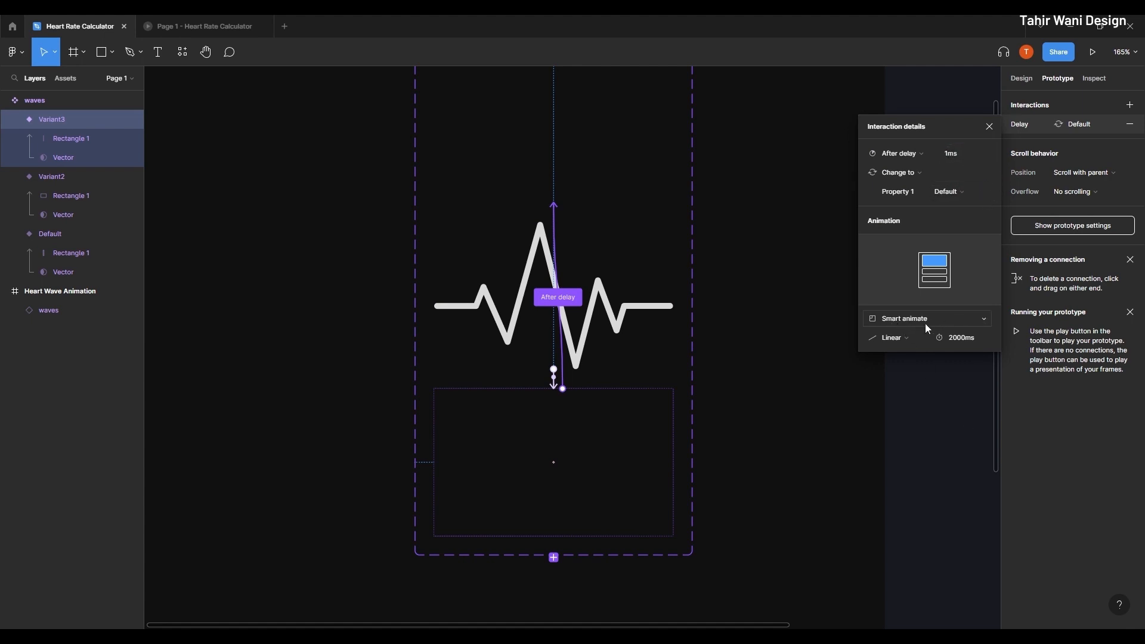
Step: Set the transition from Variant3 to Default to Instant and preview the looping prototype
{"action": "left_click", "coordinate": [896, 322]}
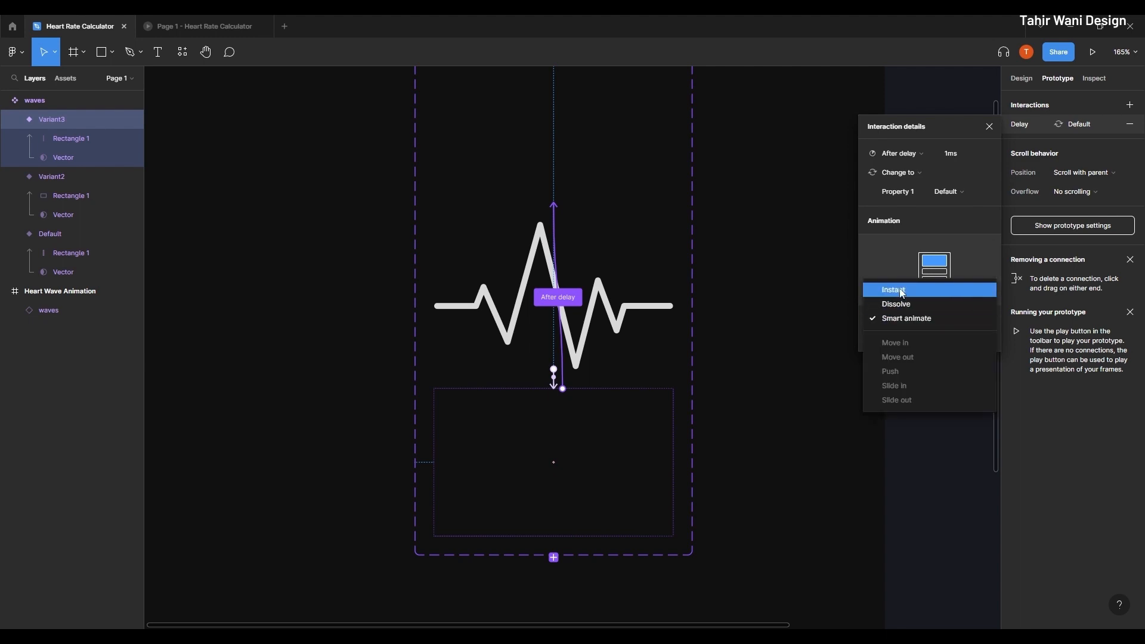
{"action": "left_click", "coordinate": [902, 291]}
{"action": "scroll", "coordinate": [685, 456], "scroll_direction": "up", "scroll_amount": 1}
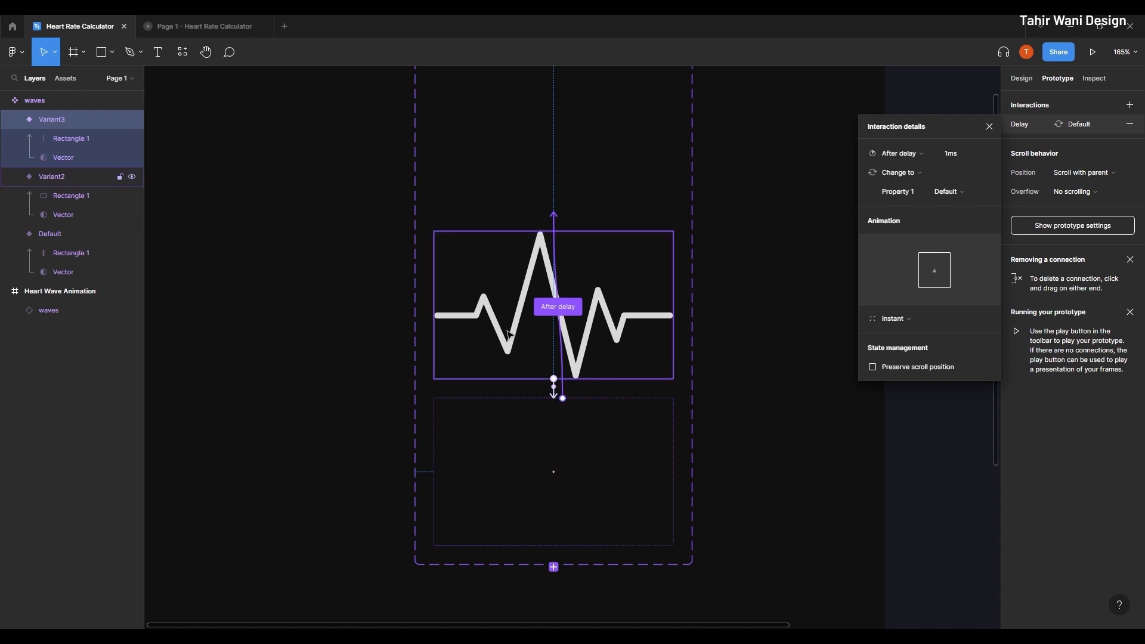
{"action": "left_click", "coordinate": [243, 26]}
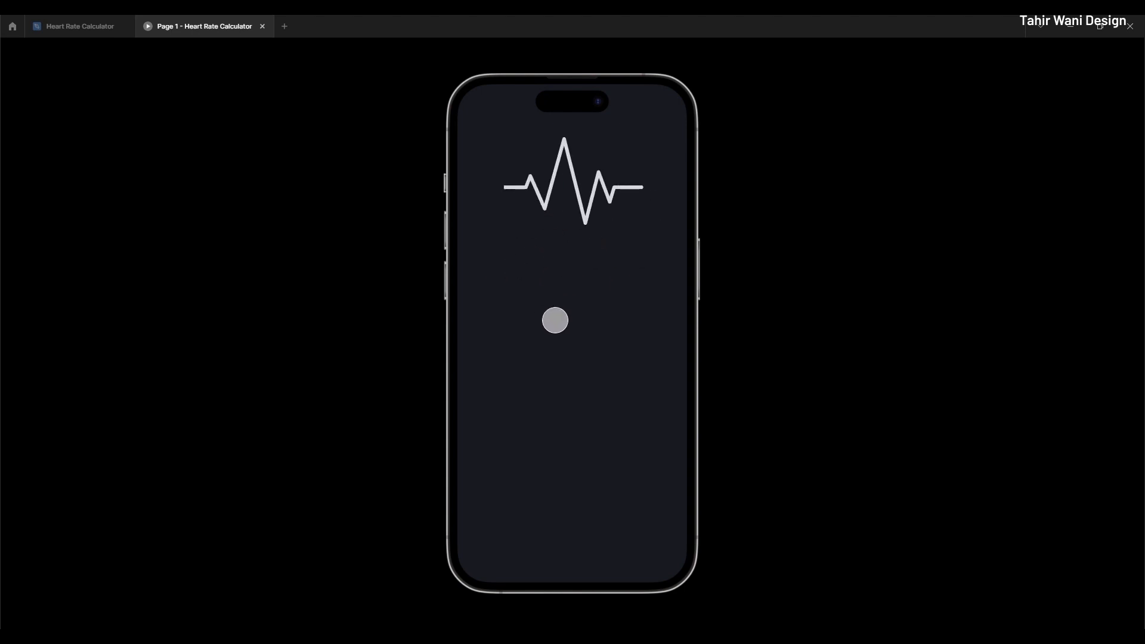
{"action": "left_click", "coordinate": [72, 27]}
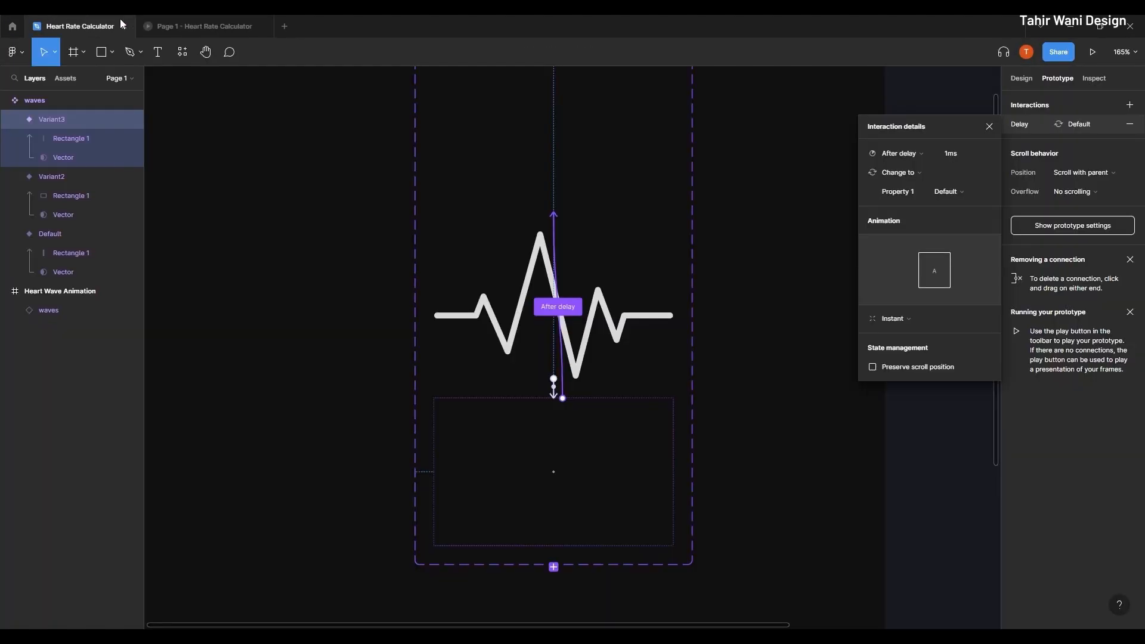
Step: Change the fill of Variant2's Rectangle 1 from solid to a Linear gradient
{"action": "left_click", "coordinate": [701, 418]}
{"action": "scroll", "coordinate": [736, 365], "scroll_direction": "down", "scroll_amount": 3}
{"action": "scroll", "coordinate": [667, 325], "scroll_direction": "up", "scroll_amount": 4}
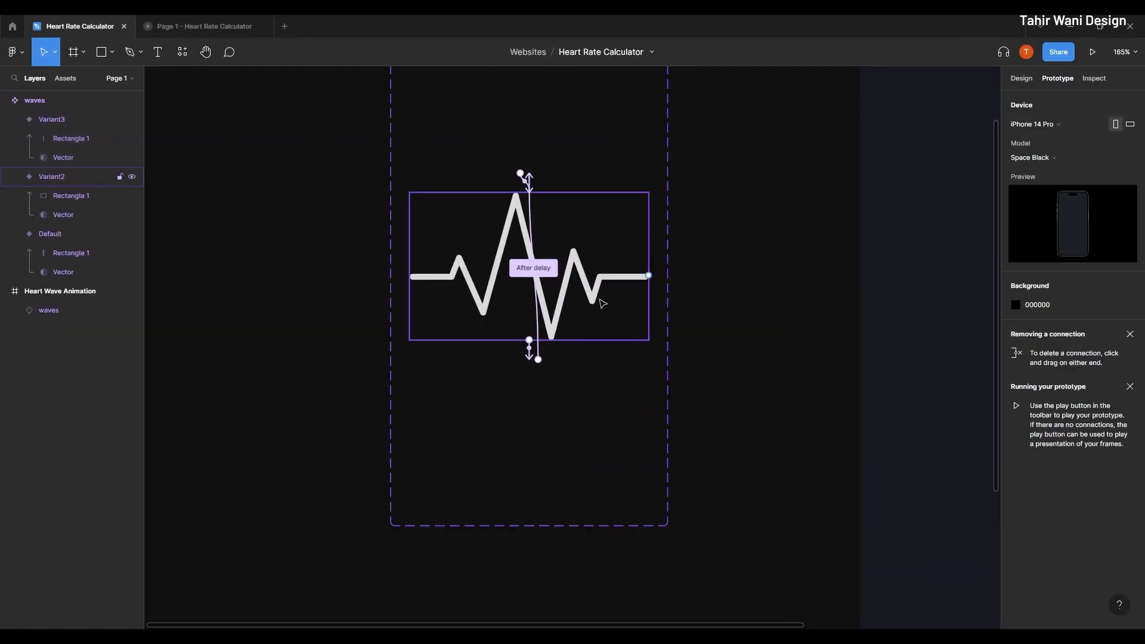
{"action": "left_click", "coordinate": [601, 305]}
{"action": "left_click", "coordinate": [81, 199]}
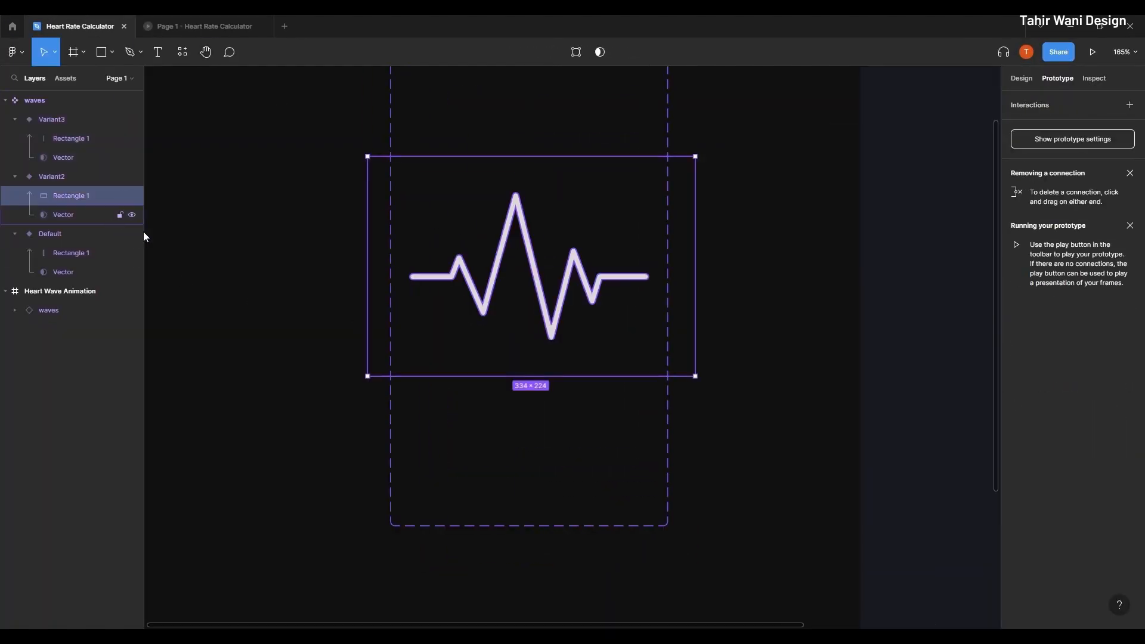
{"action": "scroll", "coordinate": [466, 332], "scroll_direction": "up", "scroll_amount": 2}
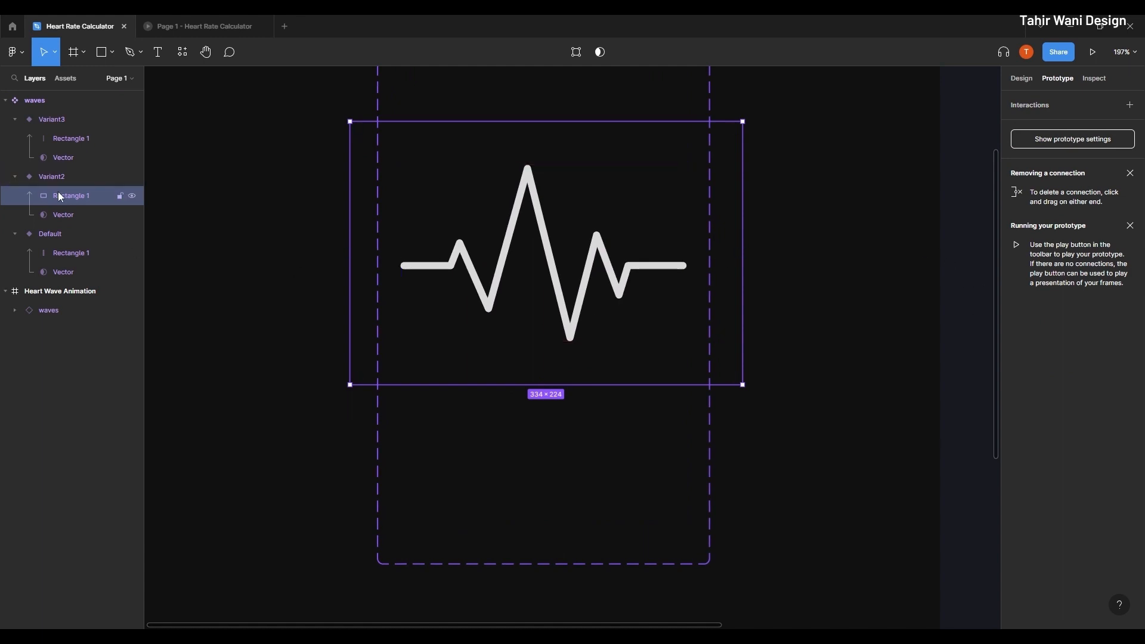
{"action": "left_click", "coordinate": [1022, 79]}
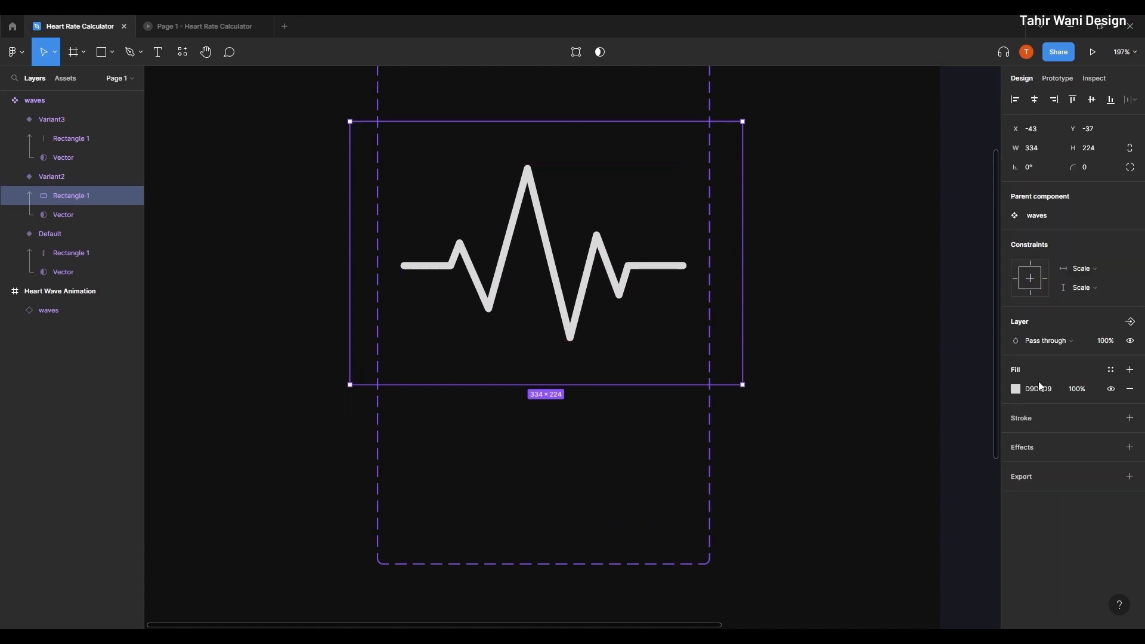
{"action": "left_click", "coordinate": [1015, 389]}
{"action": "left_click", "coordinate": [877, 327]}
{"action": "left_click", "coordinate": [899, 346]}
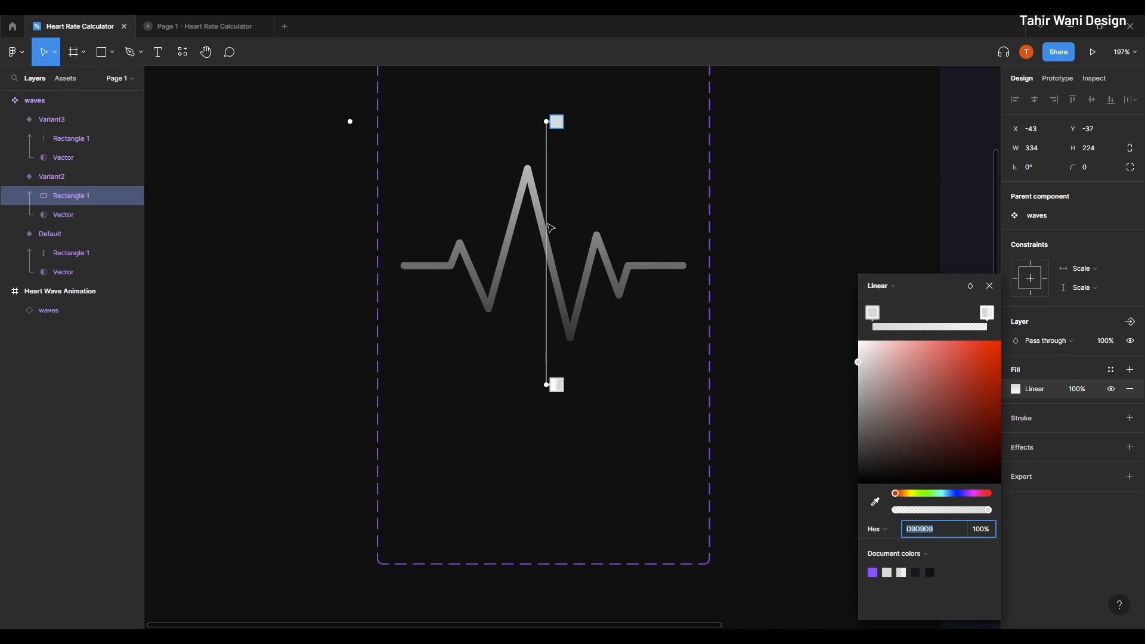
Step: Run the gradient horizontally along the whole wave, from the purple document color at its start to fully opaque yellow FFE600 at its end
{"action": "left_click_drag", "start_coordinate": [550, 121], "coordinate": [392, 261]}
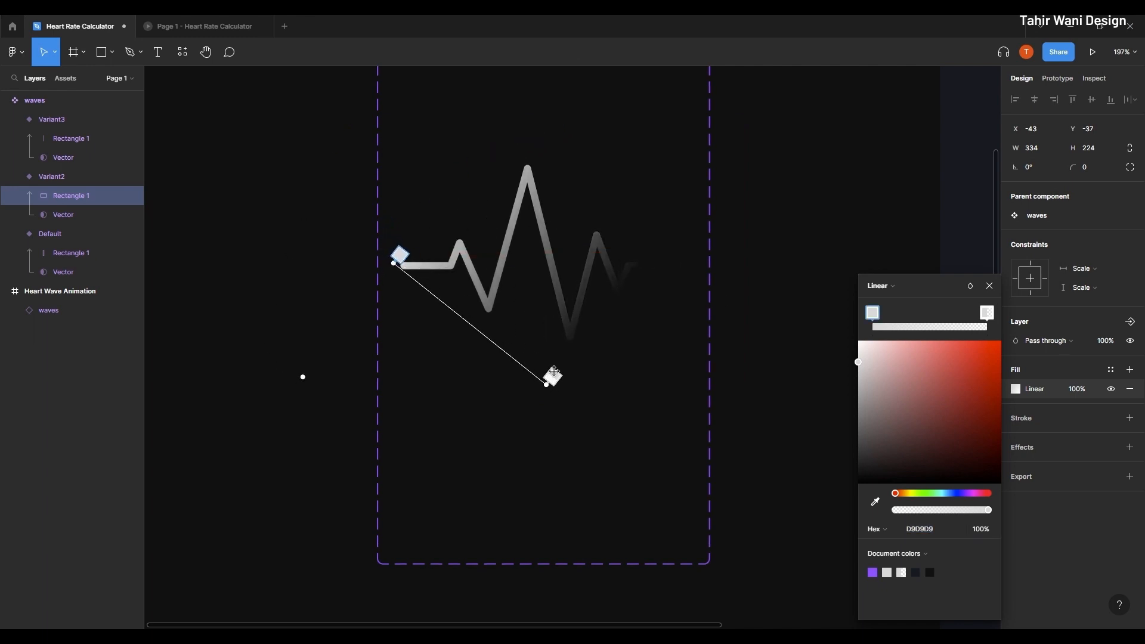
{"action": "left_click_drag", "start_coordinate": [550, 384], "coordinate": [695, 268]}
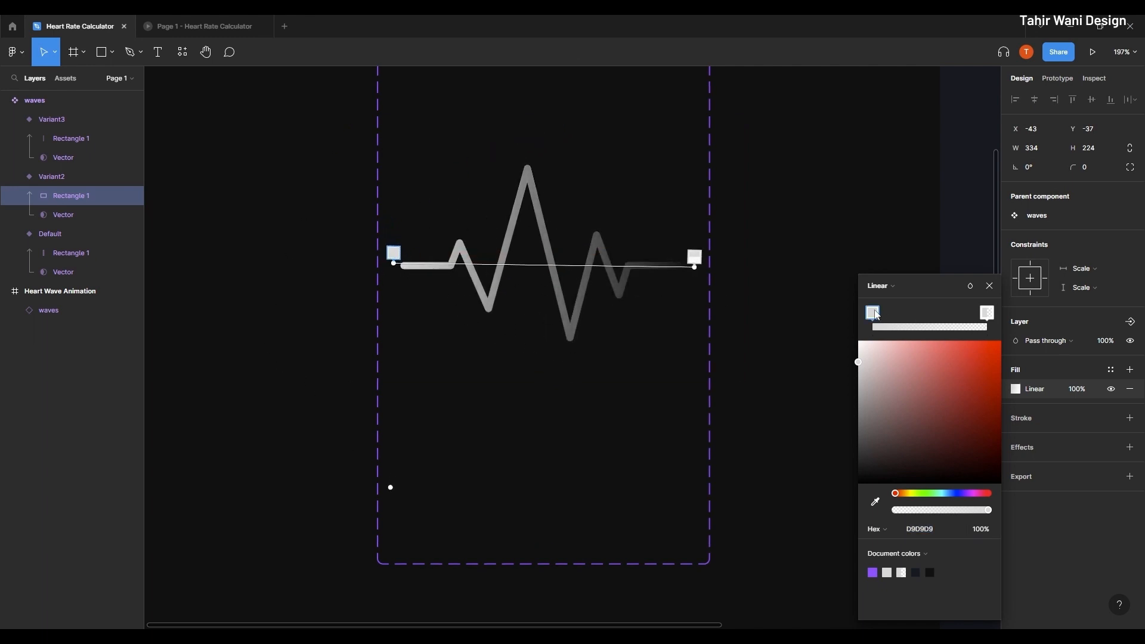
{"action": "left_click", "coordinate": [873, 572]}
{"action": "left_click", "coordinate": [987, 313]}
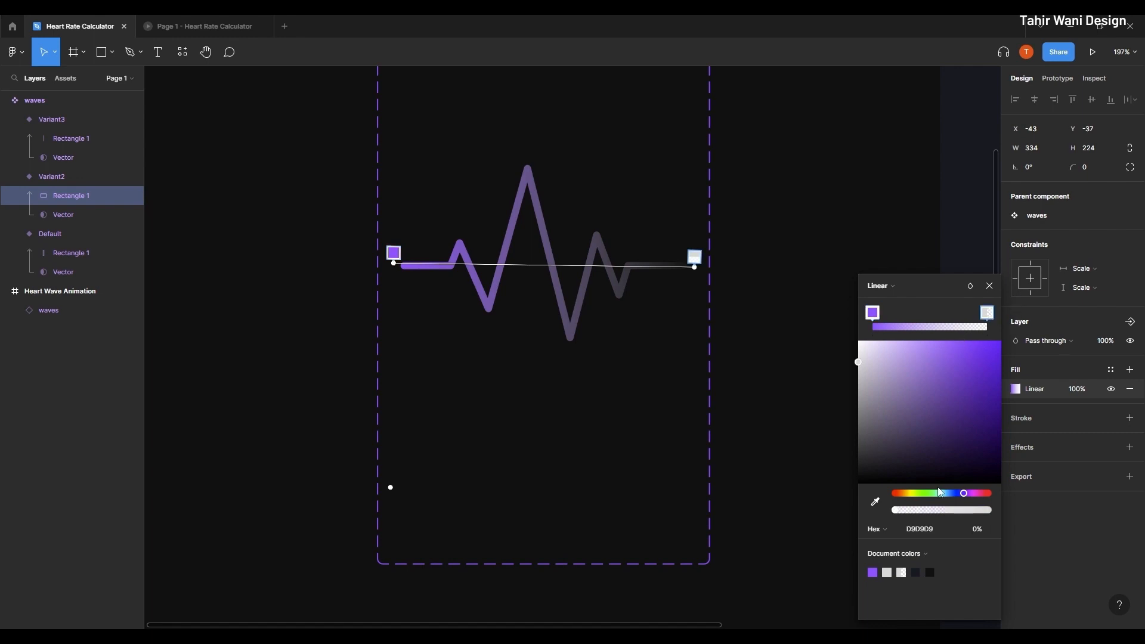
{"action": "left_click", "coordinate": [911, 494]}
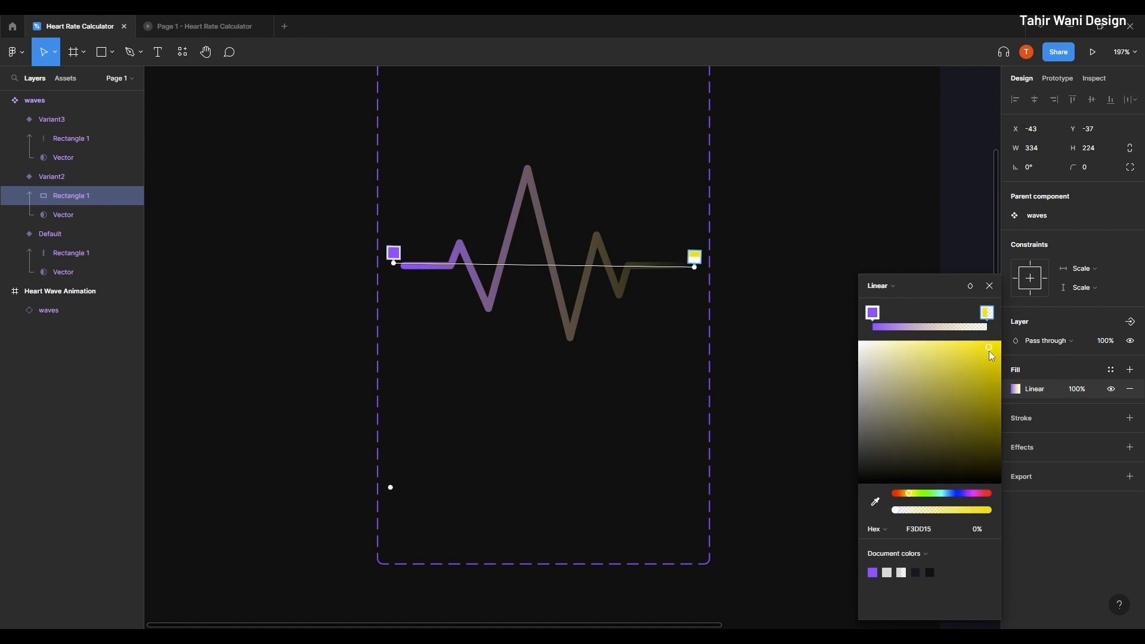
{"action": "left_click_drag", "start_coordinate": [895, 509], "coordinate": [1018, 500]}
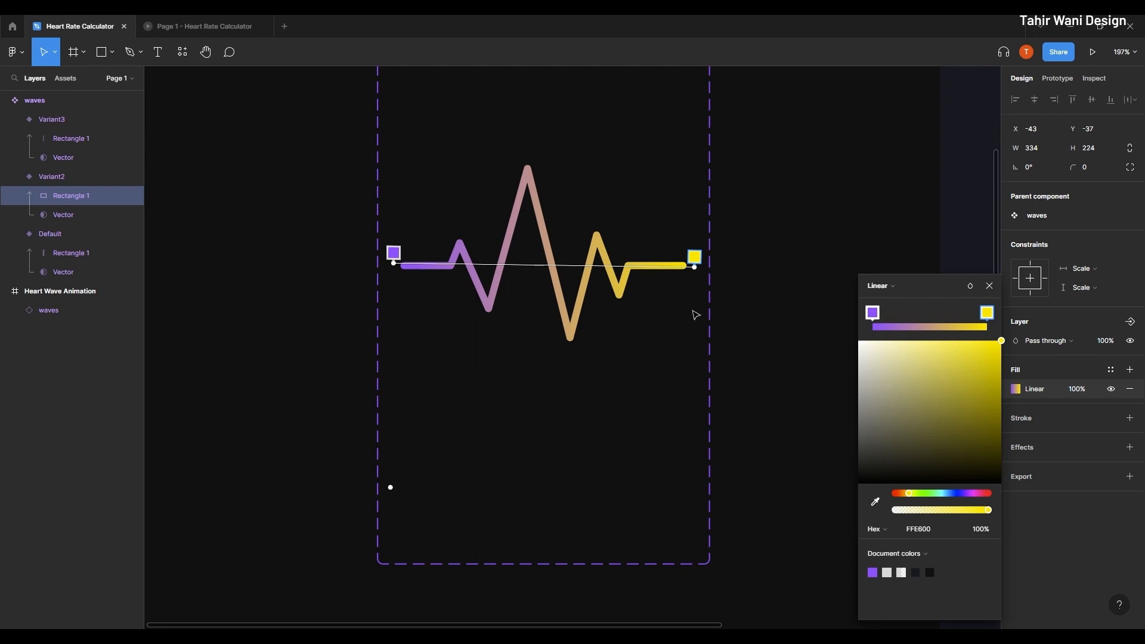
Step: Copy the properties of Variant2's Rectangle 1 and paste them onto Rectangle 1 in both Default and Variant3
{"action": "right_click", "coordinate": [45, 193]}
{"action": "mouse_move", "coordinate": [117, 228]}
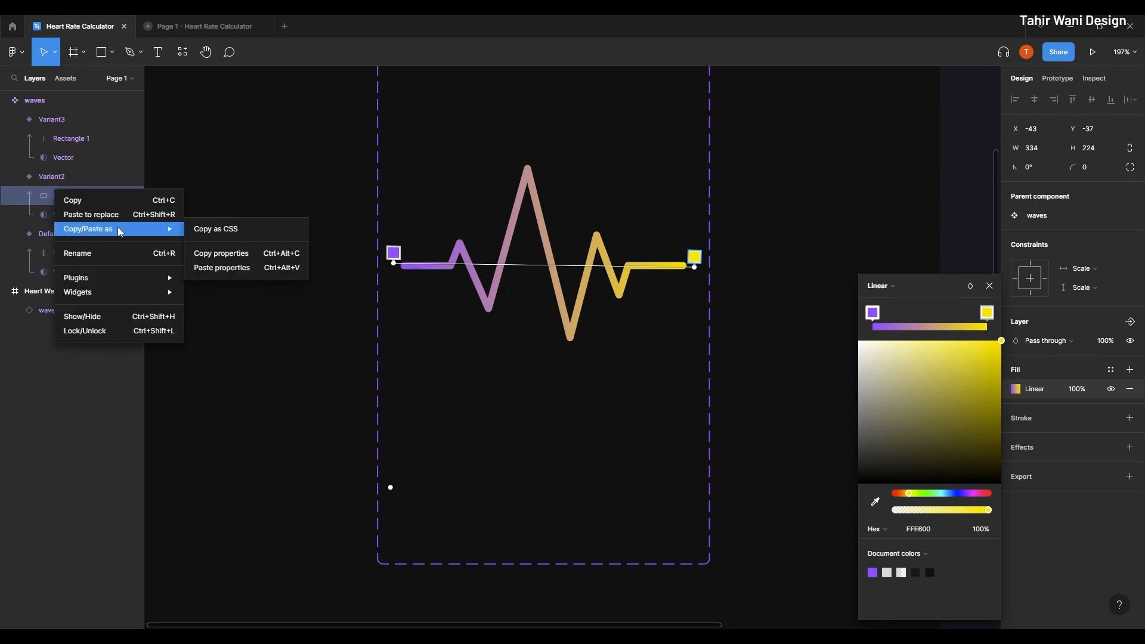
{"action": "left_click", "coordinate": [220, 251]}
{"action": "left_click", "coordinate": [102, 260]}
{"action": "left_click", "coordinate": [82, 138], "text": "shift"}
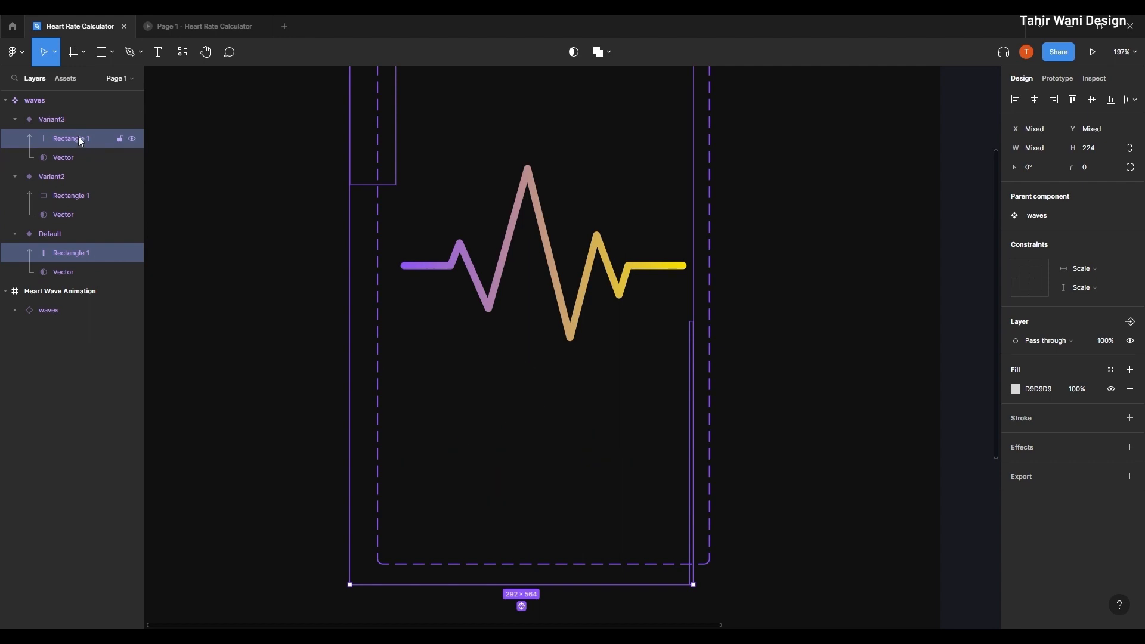
{"action": "right_click", "coordinate": [76, 139]}
{"action": "mouse_move", "coordinate": [160, 177]}
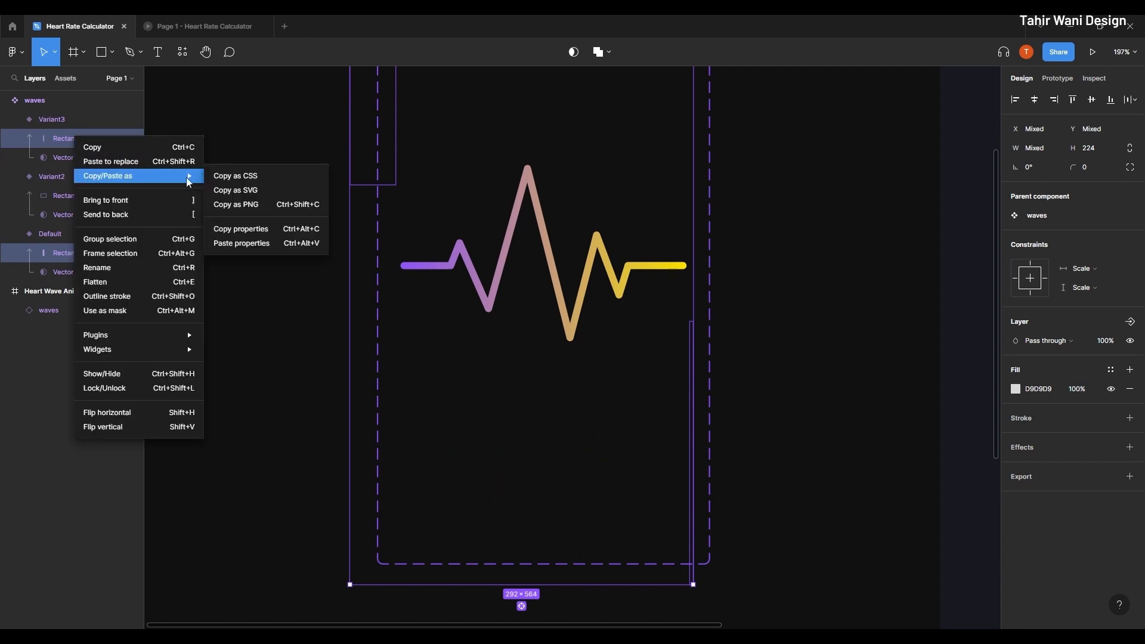
{"action": "left_click", "coordinate": [248, 244]}
Step: Preview the gradient-colored wave in the phone prototype and return to the Heart Rate Calculator design file
{"action": "scroll", "coordinate": [324, 263], "scroll_direction": "down", "scroll_amount": 3}
{"action": "key", "text": "ctrl+alt+Return"}
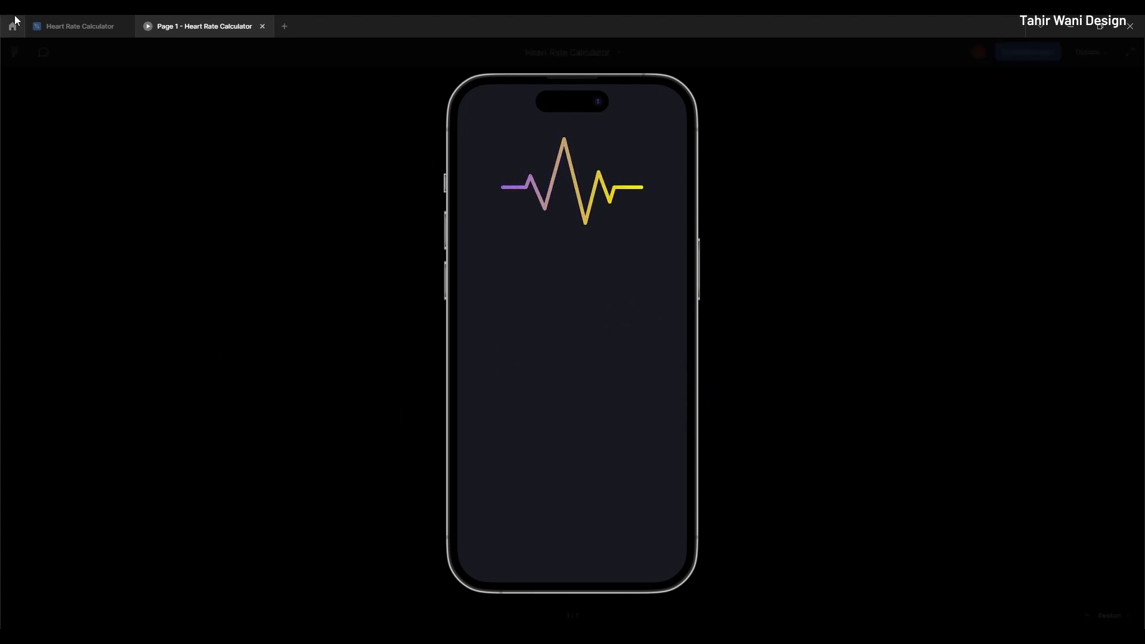
{"action": "left_click", "coordinate": [69, 26]}
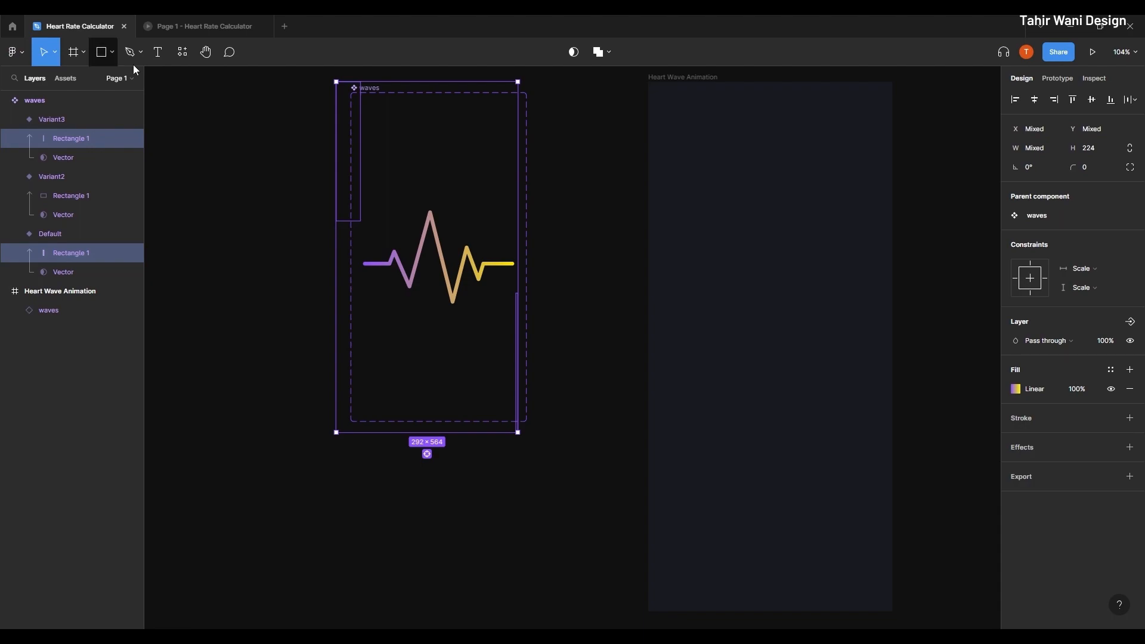